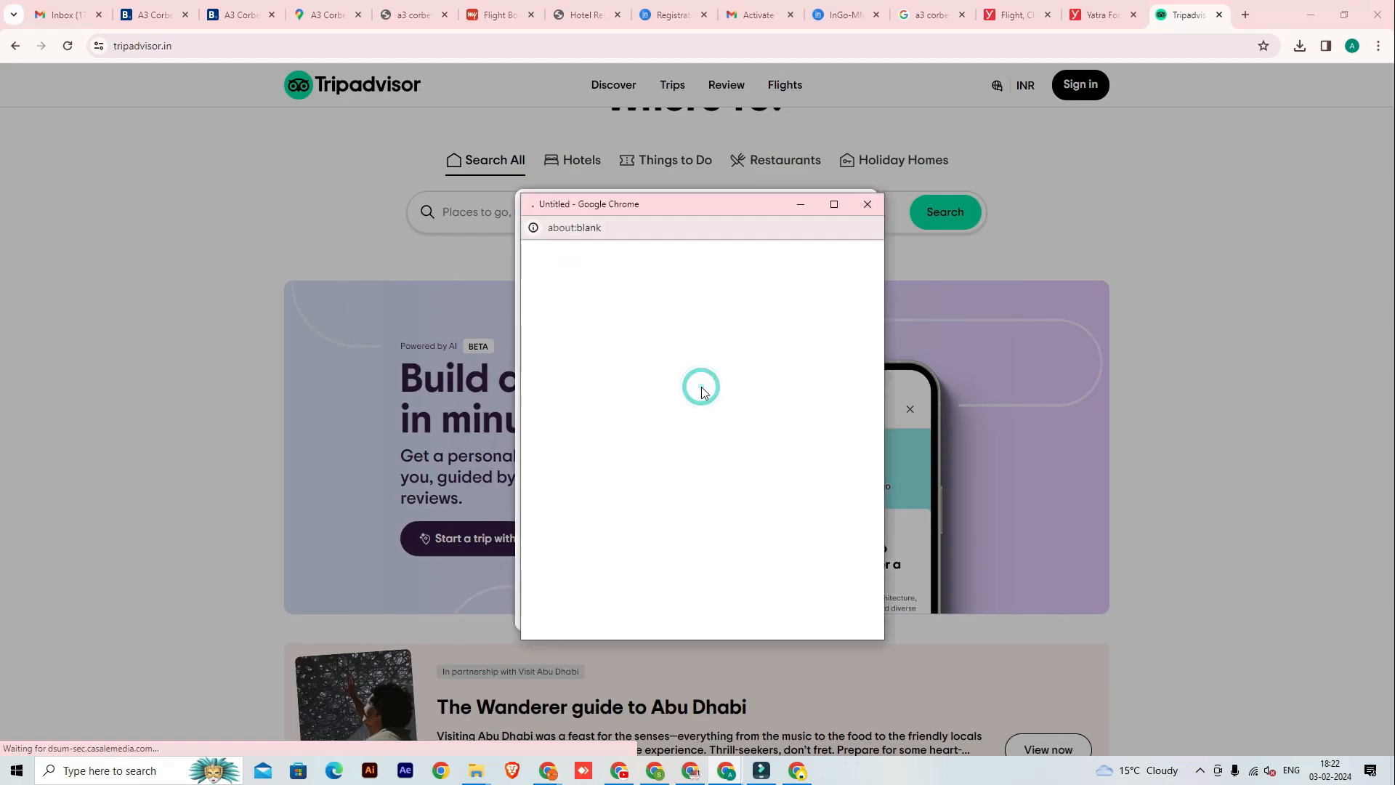
left_click(661, 417)
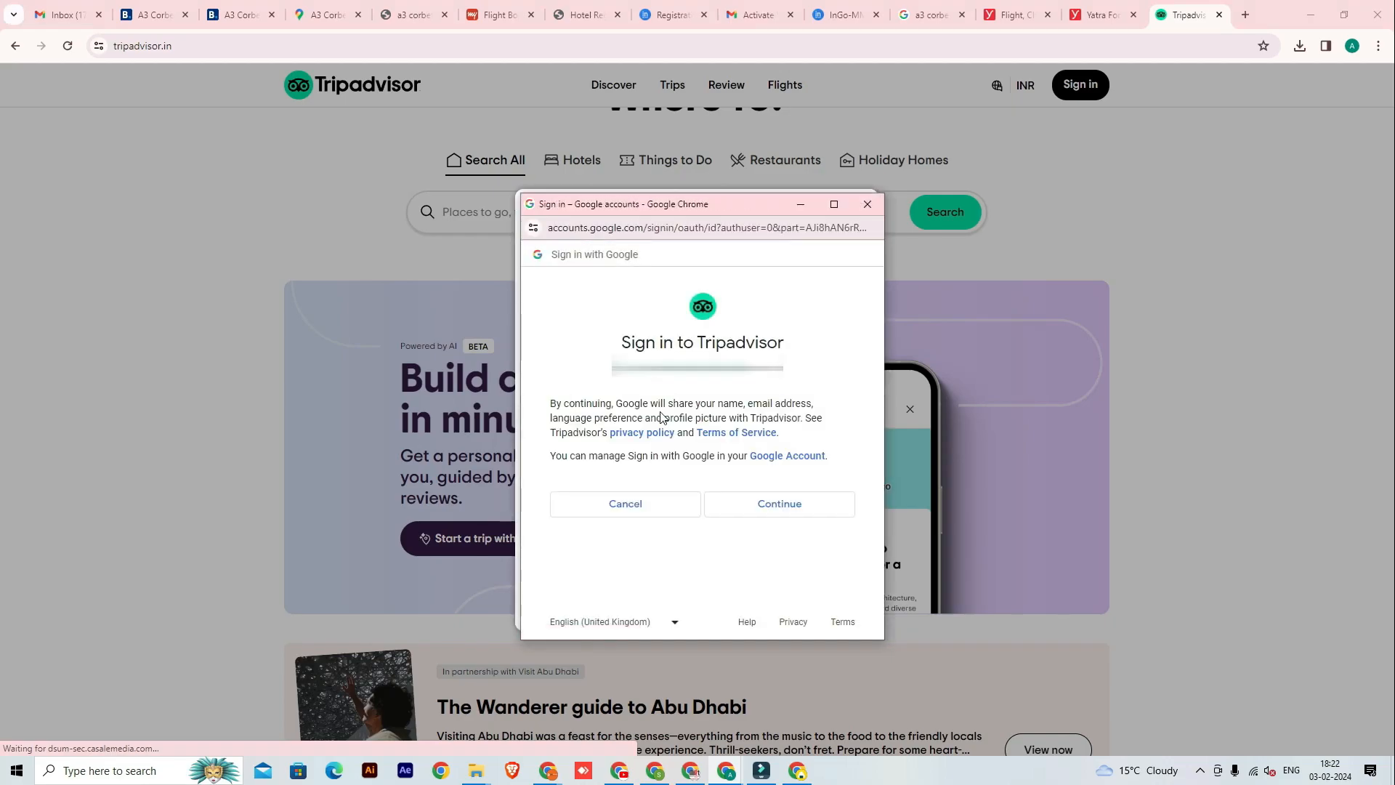
left_click(766, 505)
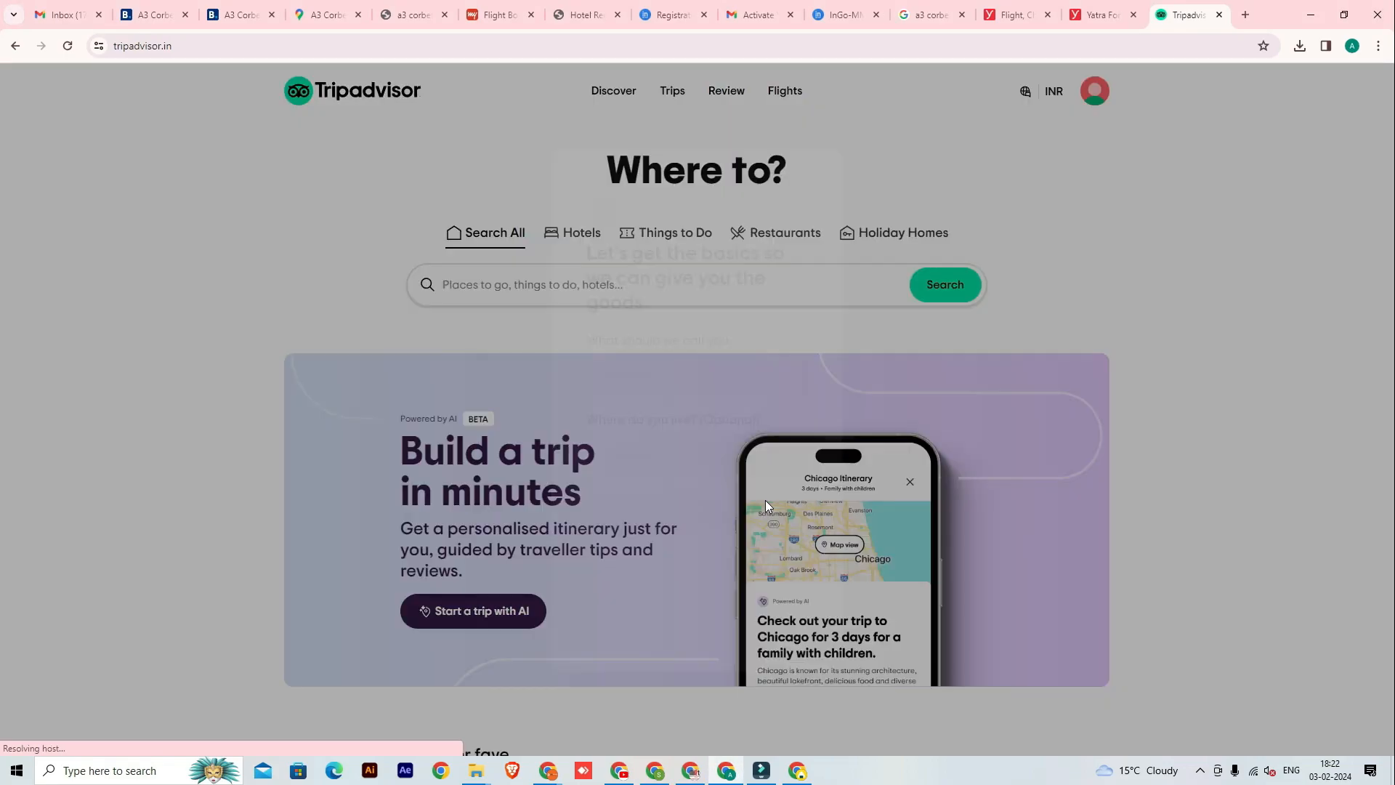
type("Queen")
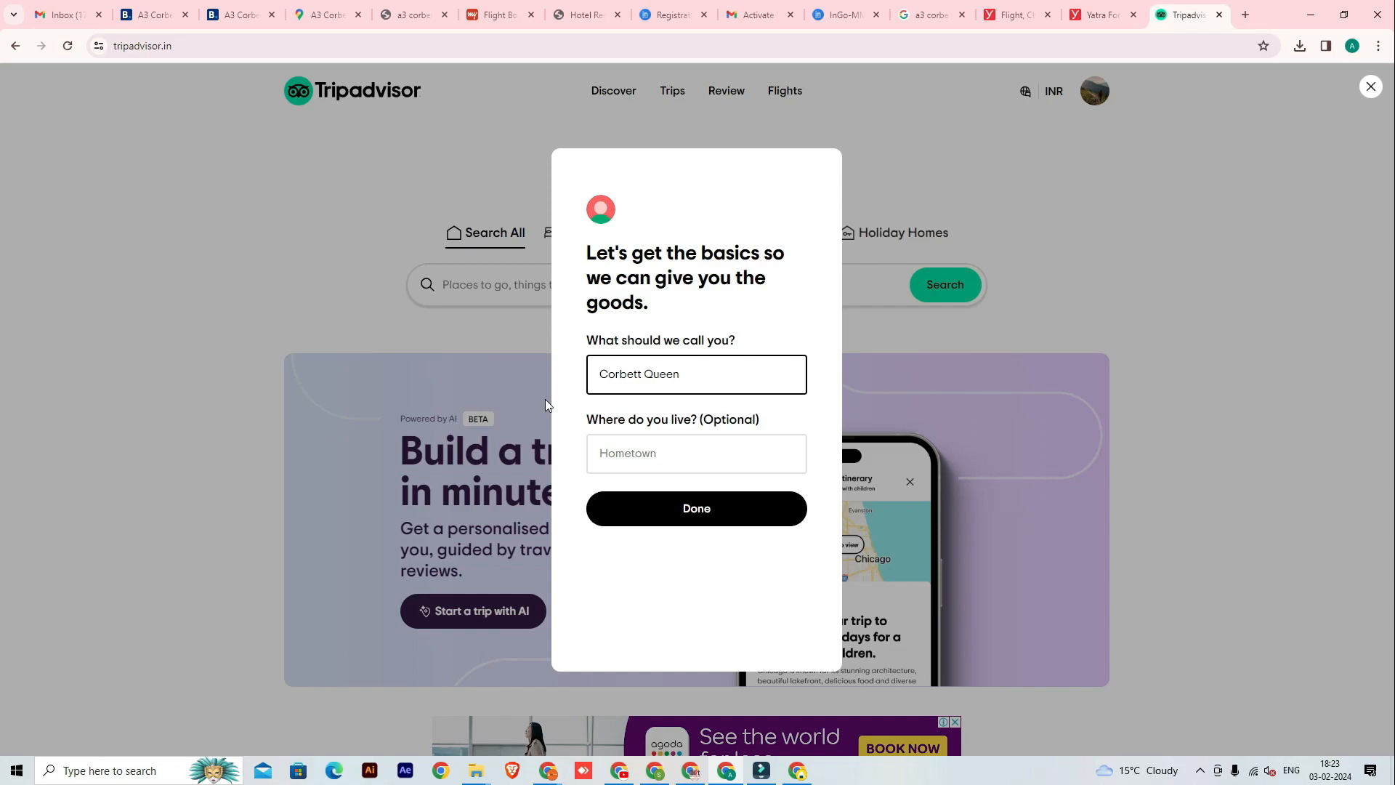
left_click(654, 452)
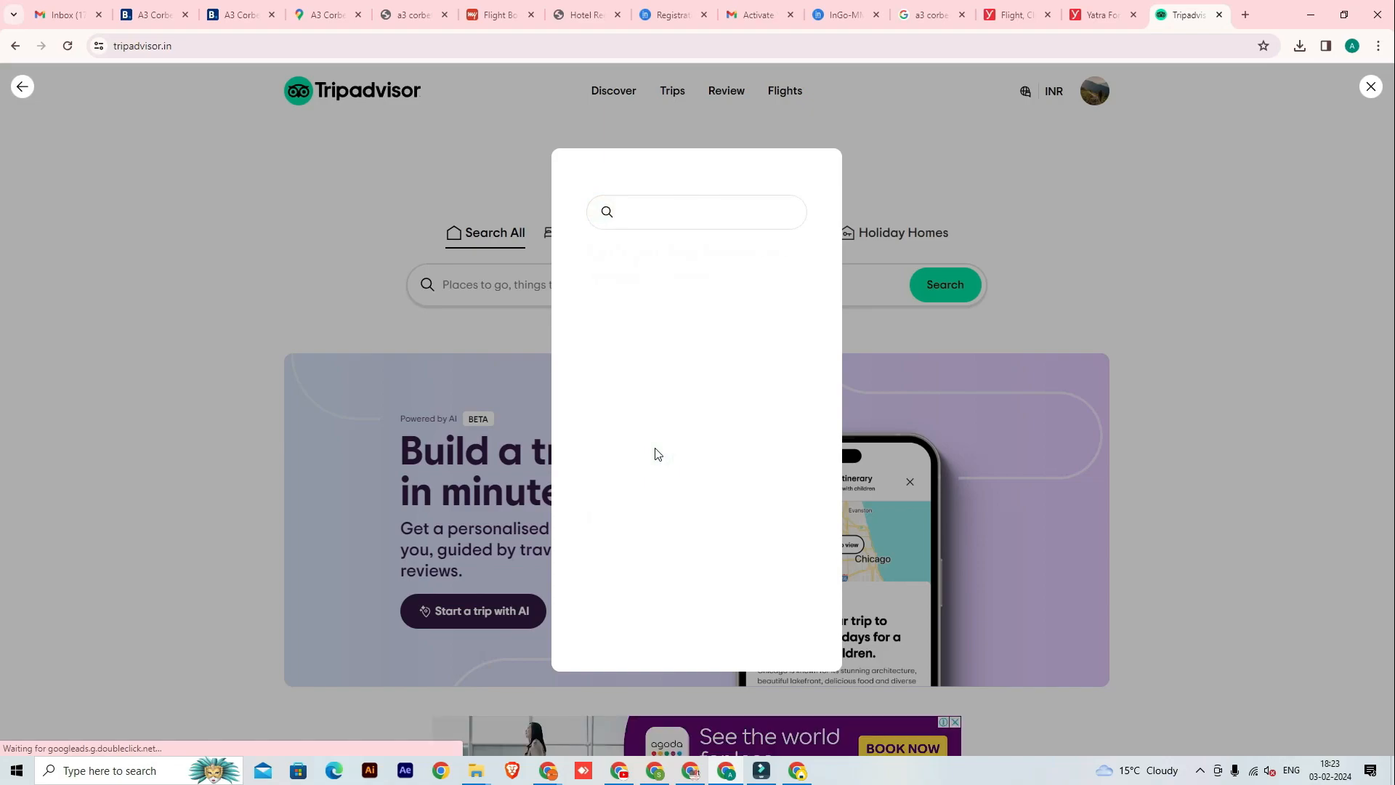
type("Ramnagar")
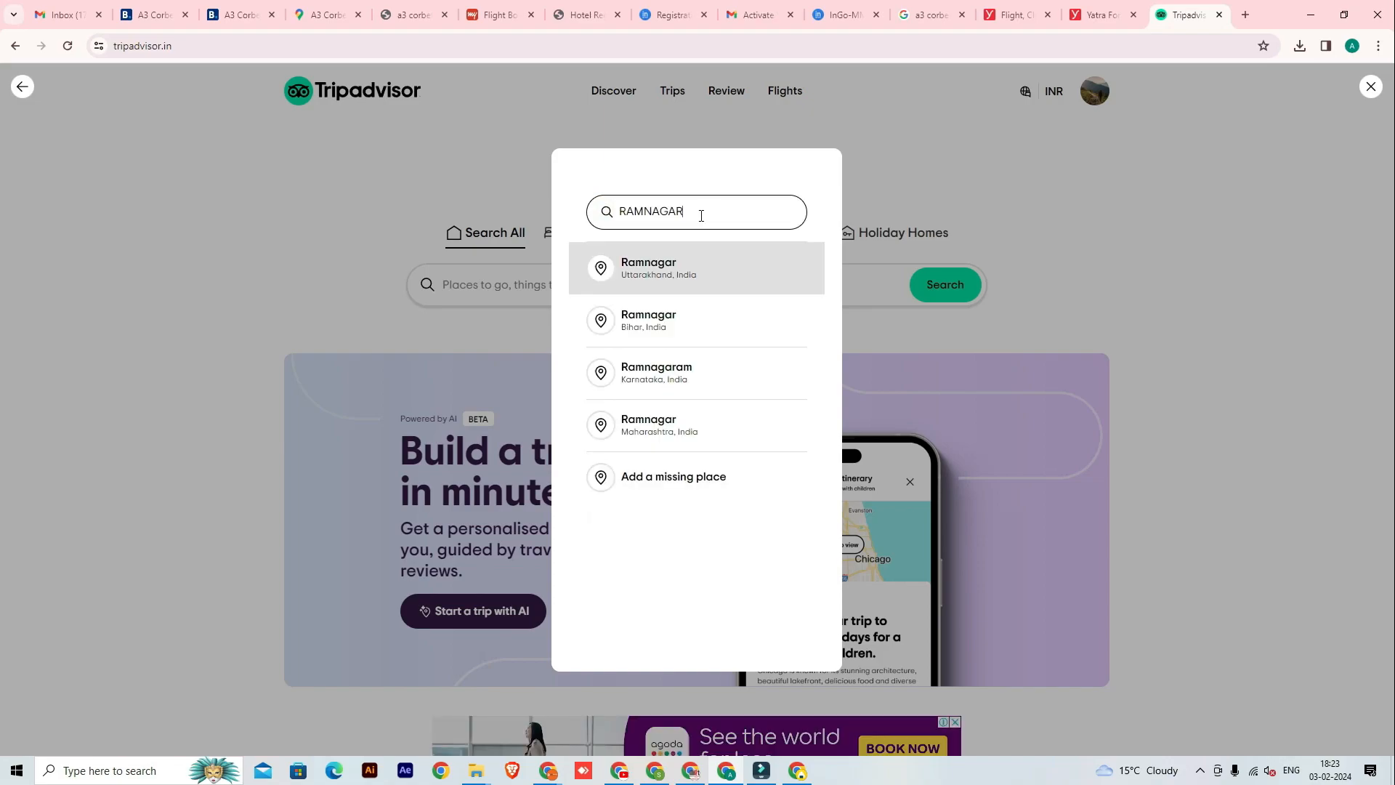
left_click(702, 259)
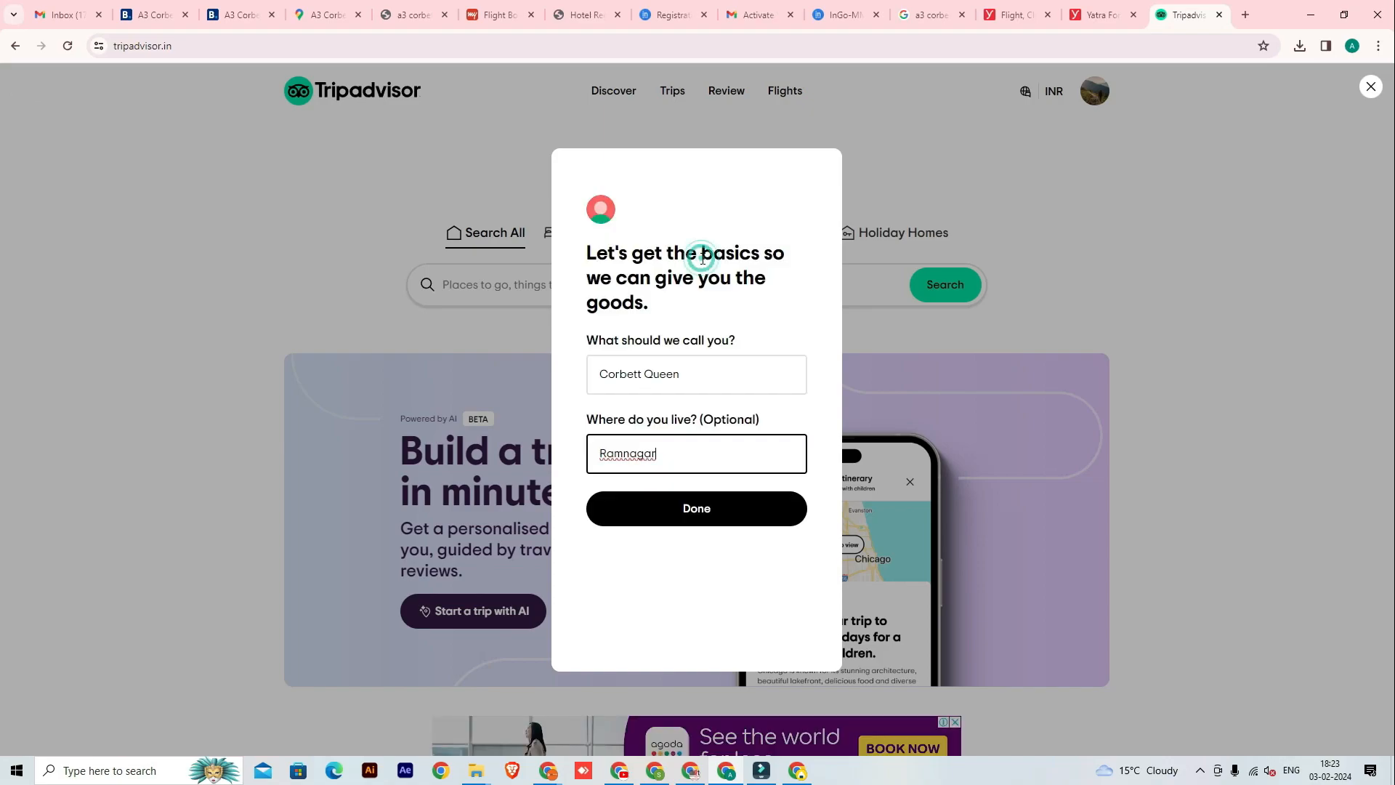
left_click(717, 523)
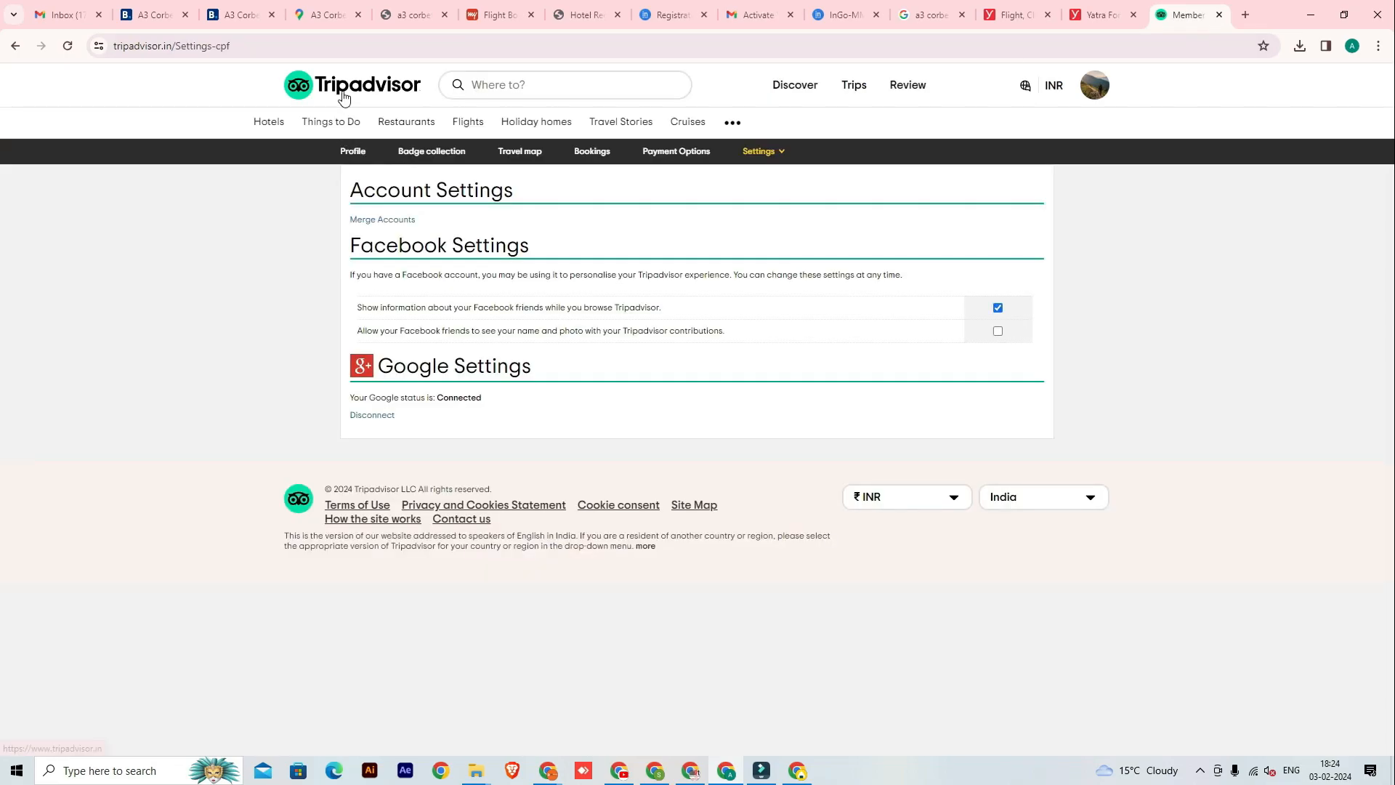
- Return to the Tripadvisor home page and open the Add a Place form from the footer's Explore links
left_click(342, 95)
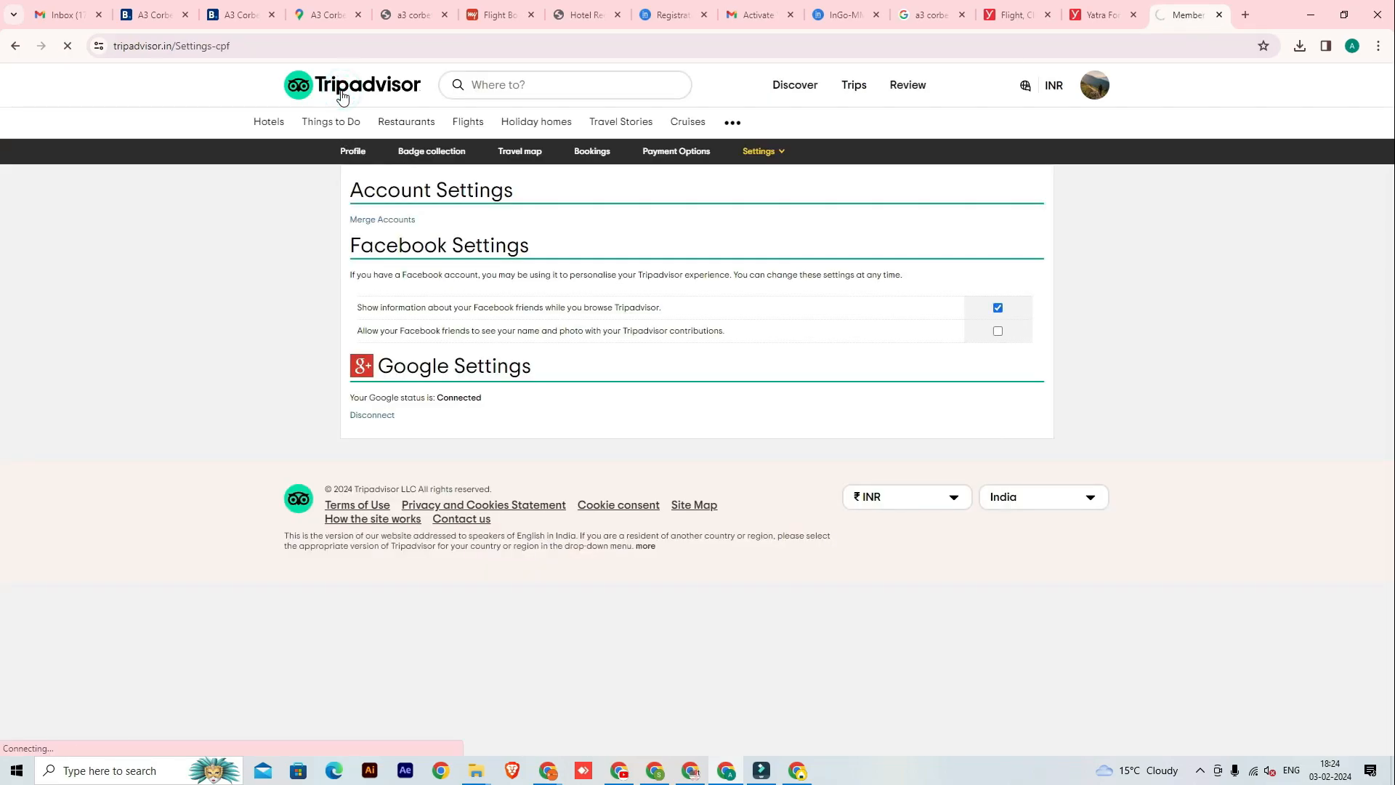
scroll(438, 250, "down", 20)
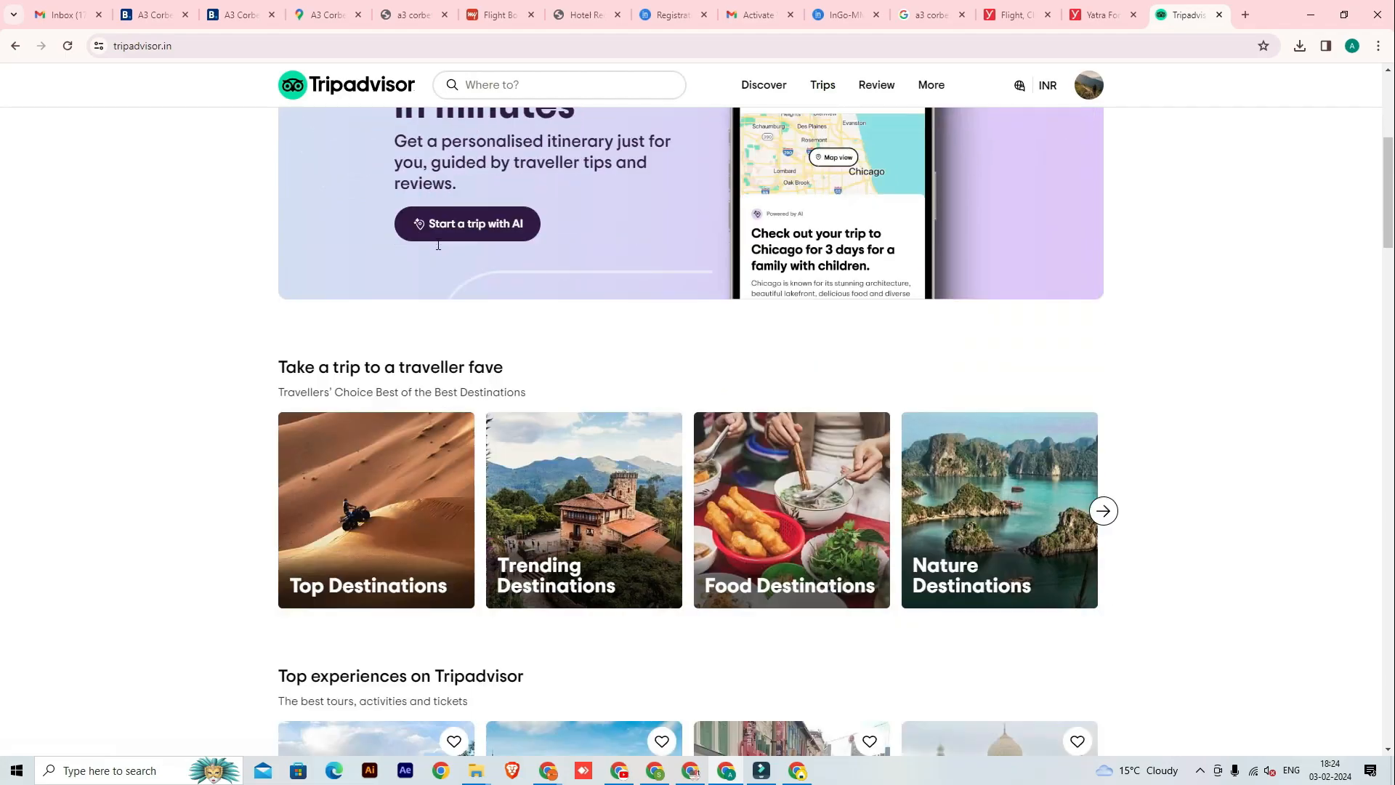
scroll(437, 249, "down", 20)
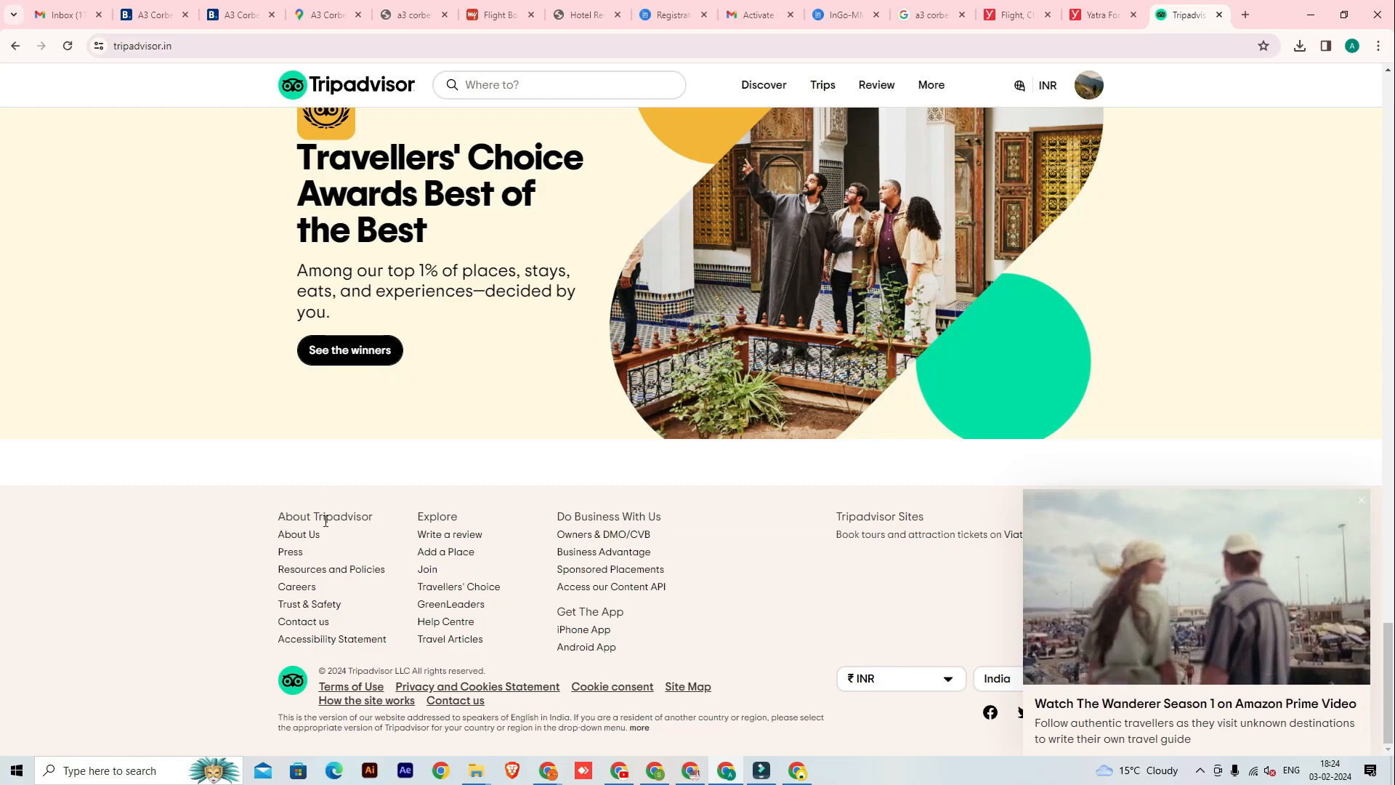
left_click(453, 556)
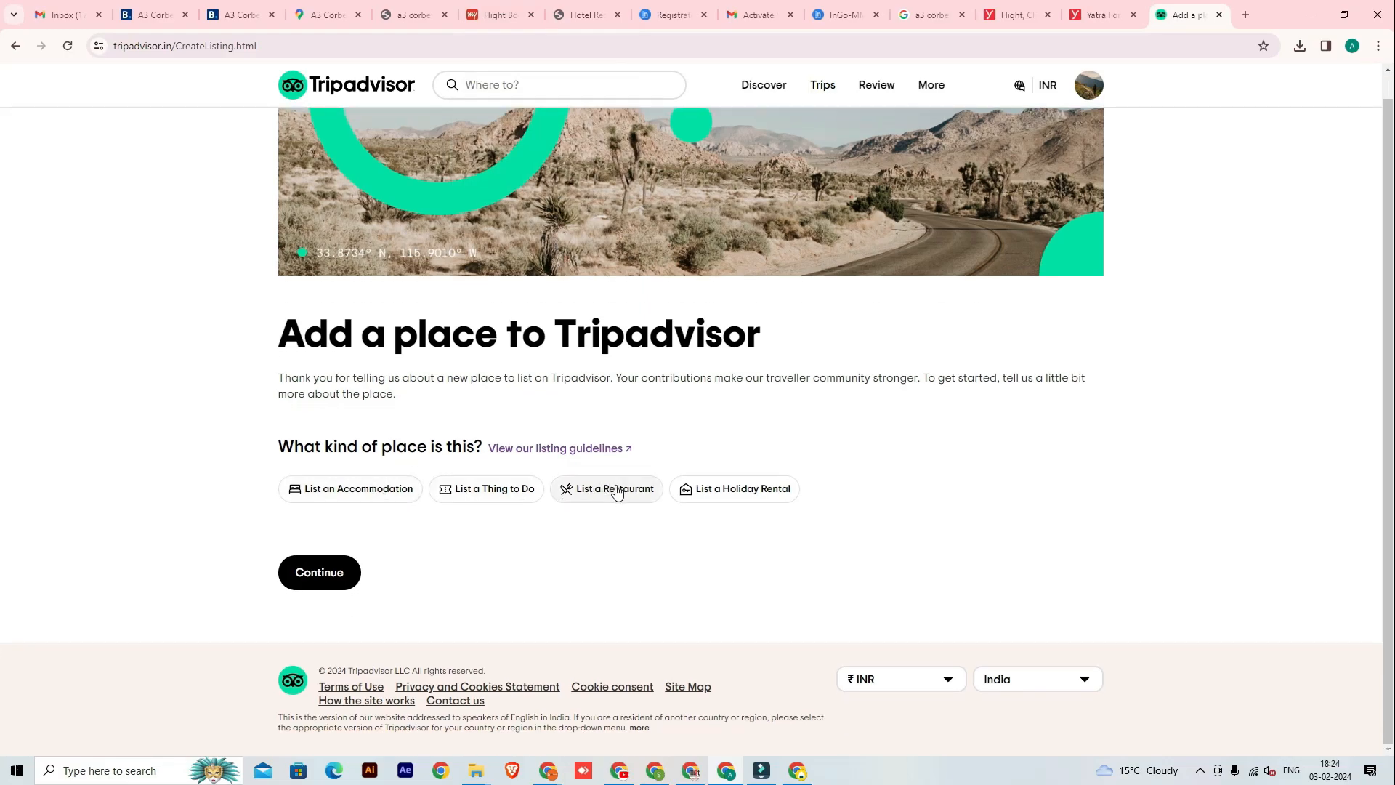
- List the place as an accommodation, declare being its official representative, and state that it has no existing Tripadvisor listing
left_click(359, 486)
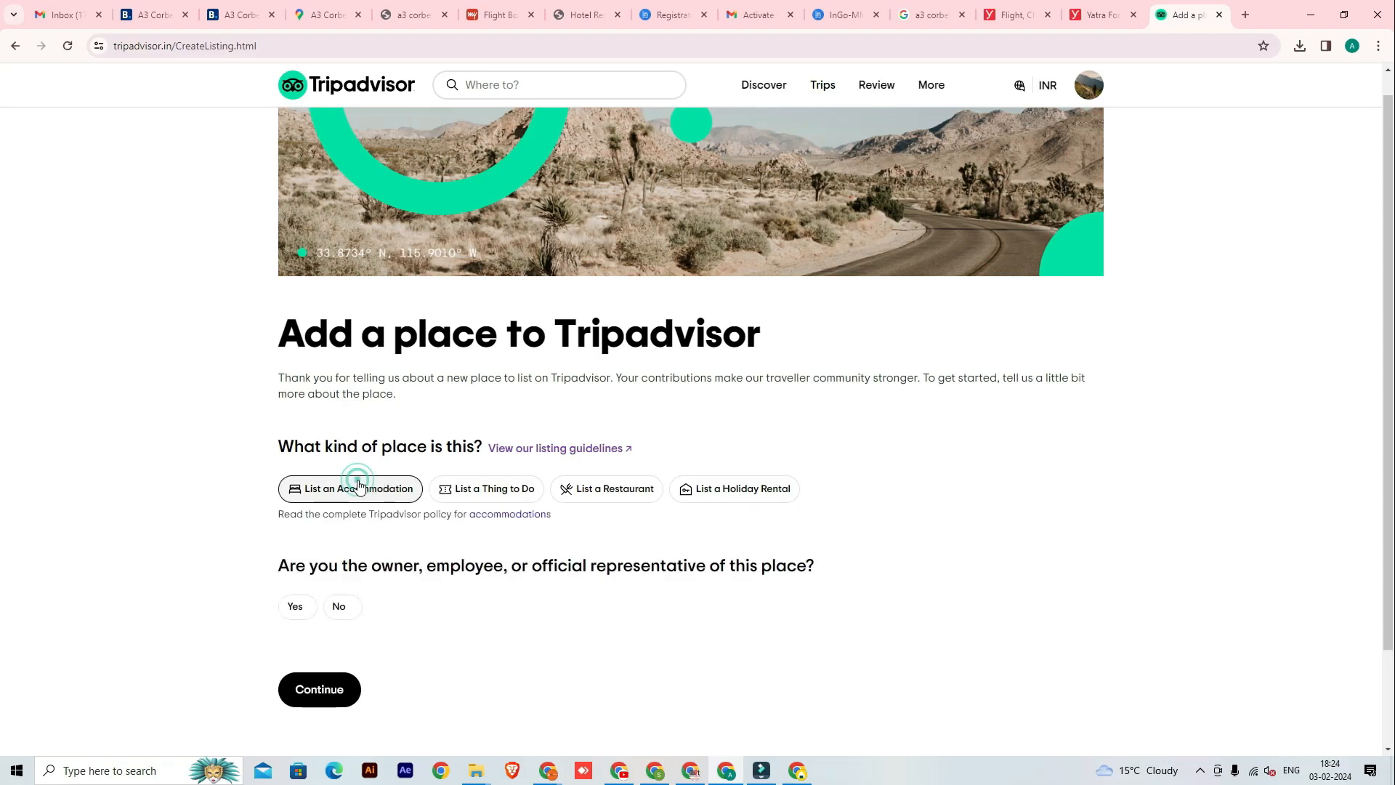
scroll(423, 498, "down", 2)
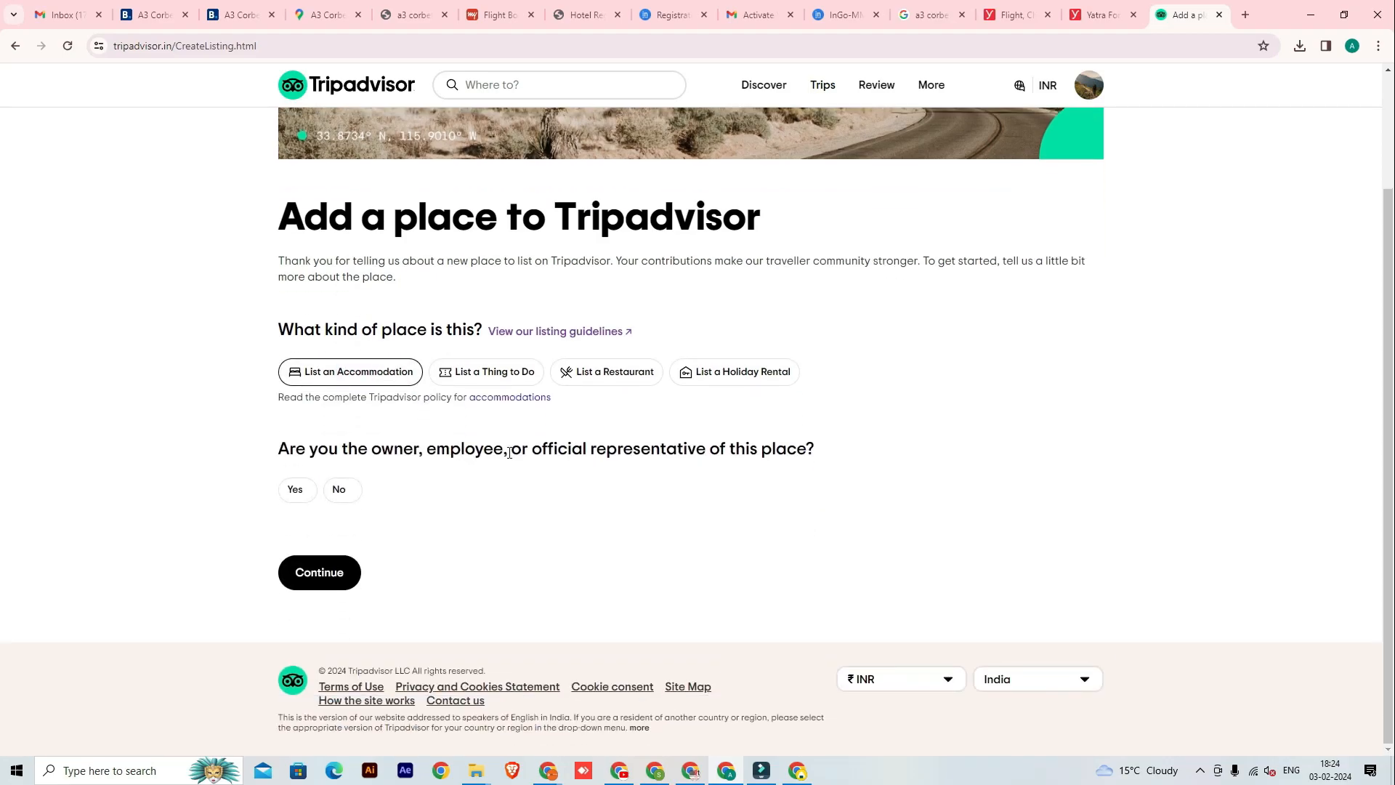
left_click(304, 494)
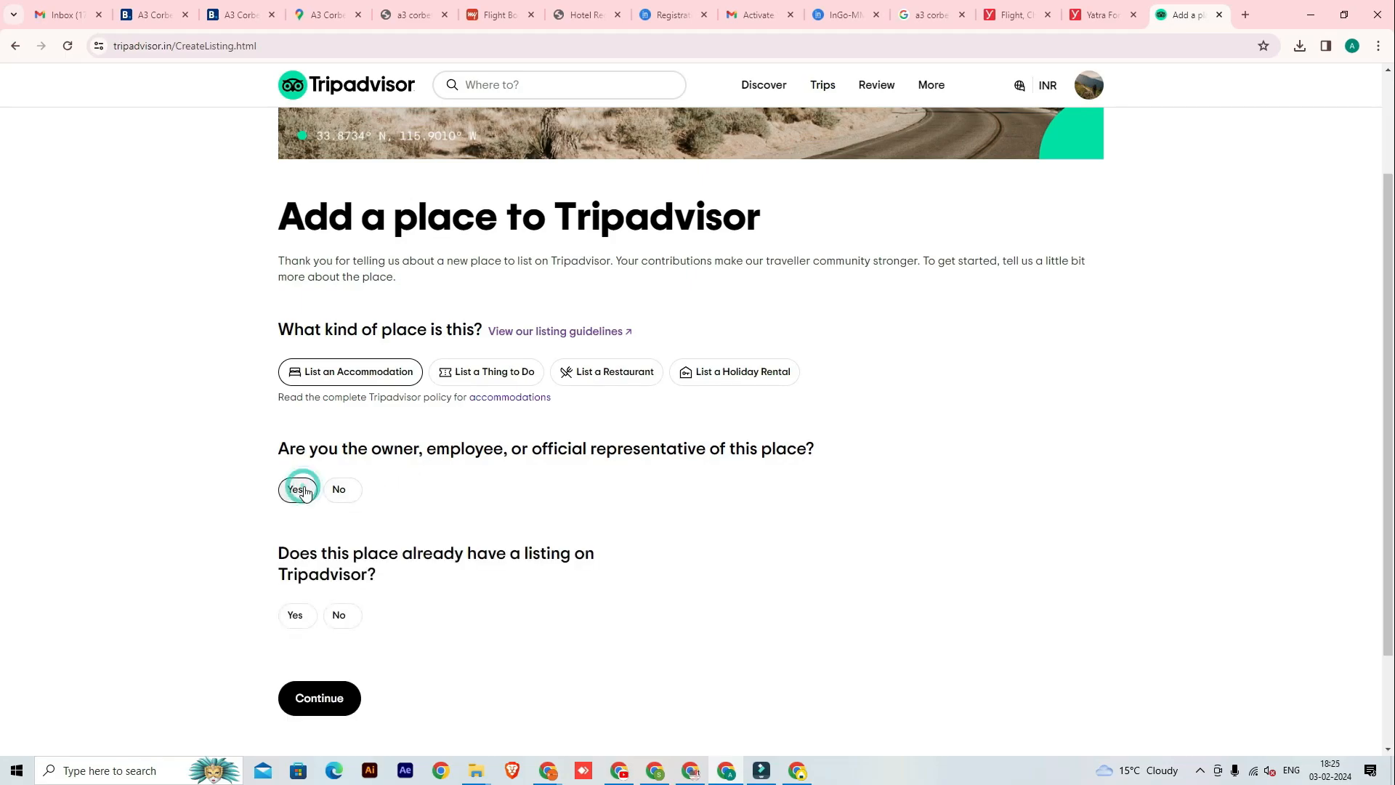
scroll(303, 493, "down", 2)
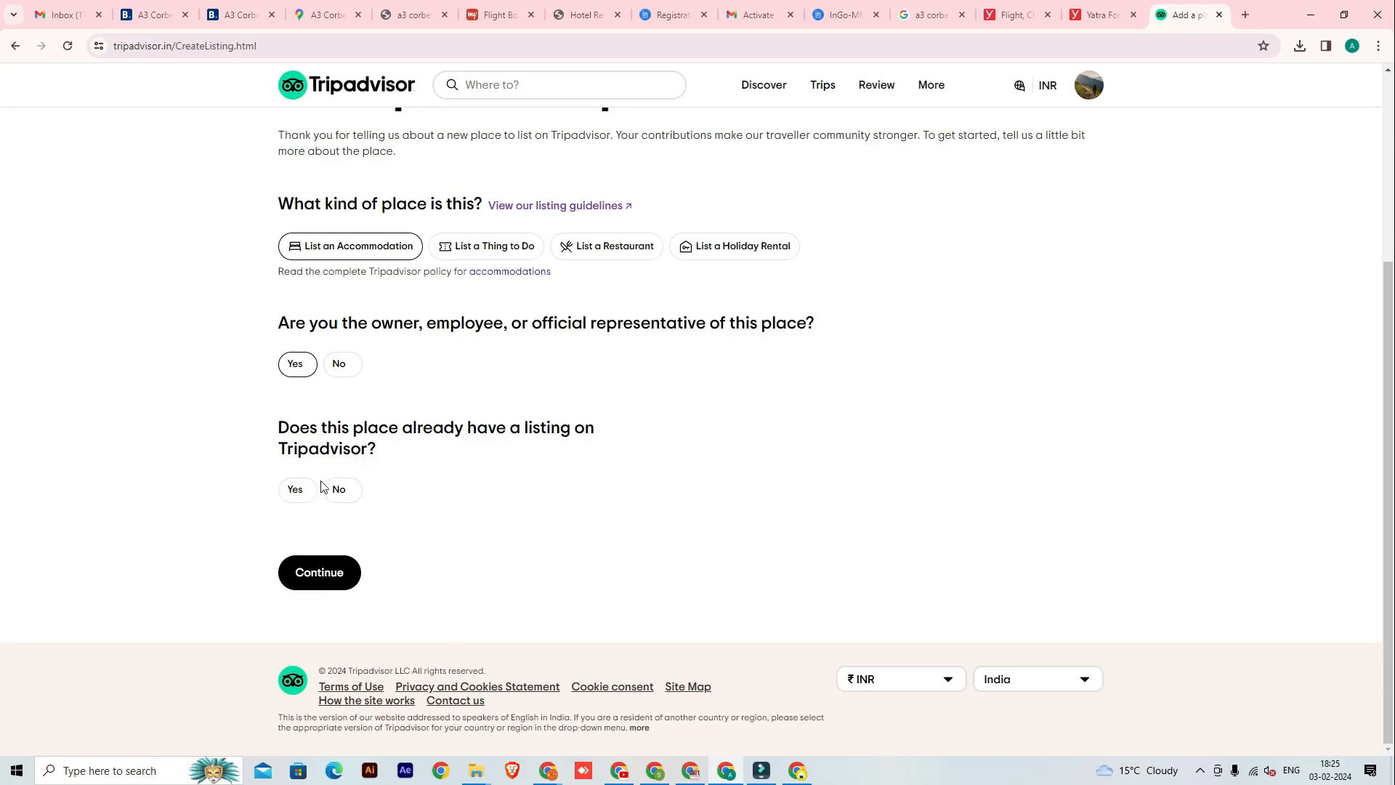
left_click(337, 487)
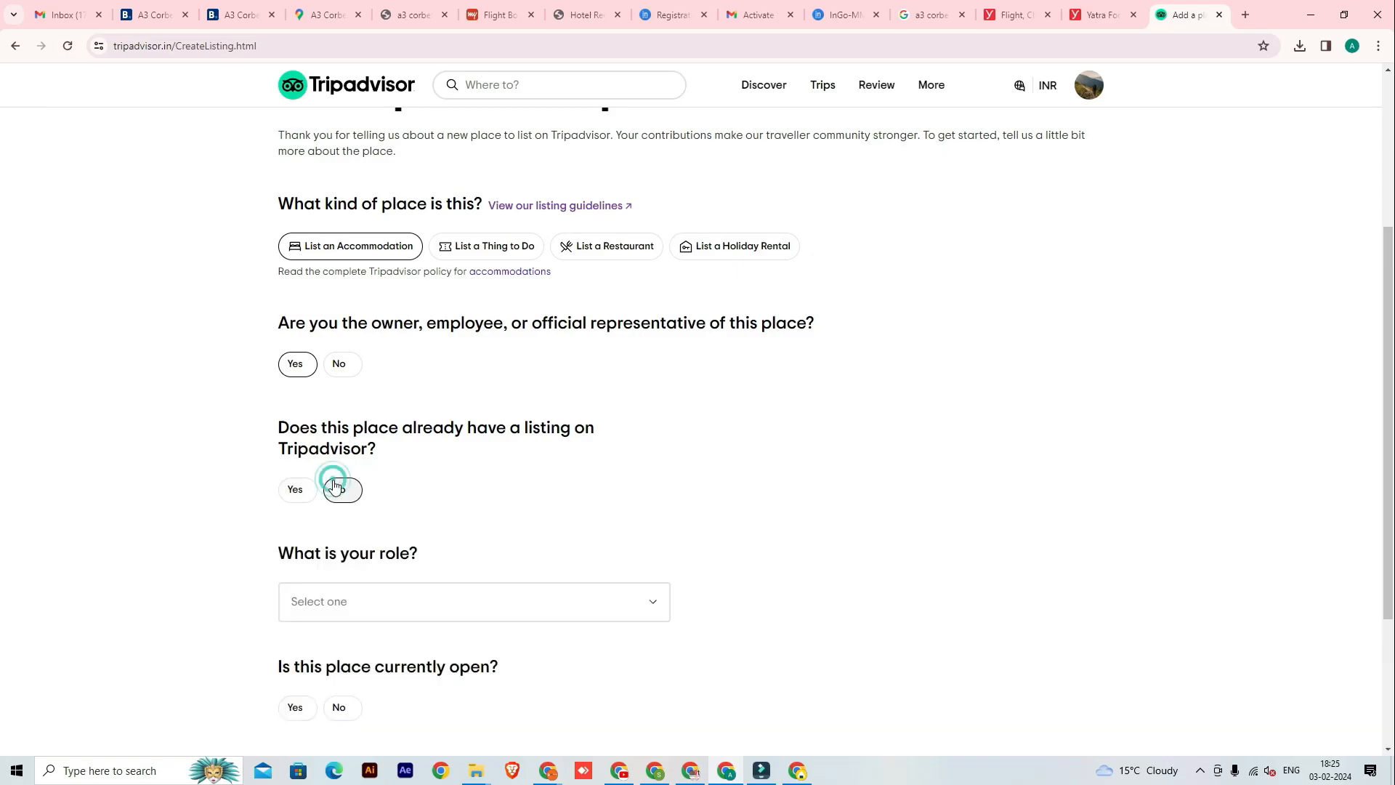
- Set the role to Owner, mark the place as currently open, and continue to the accommodation details
scroll(517, 526, "down", 3)
left_click(427, 379)
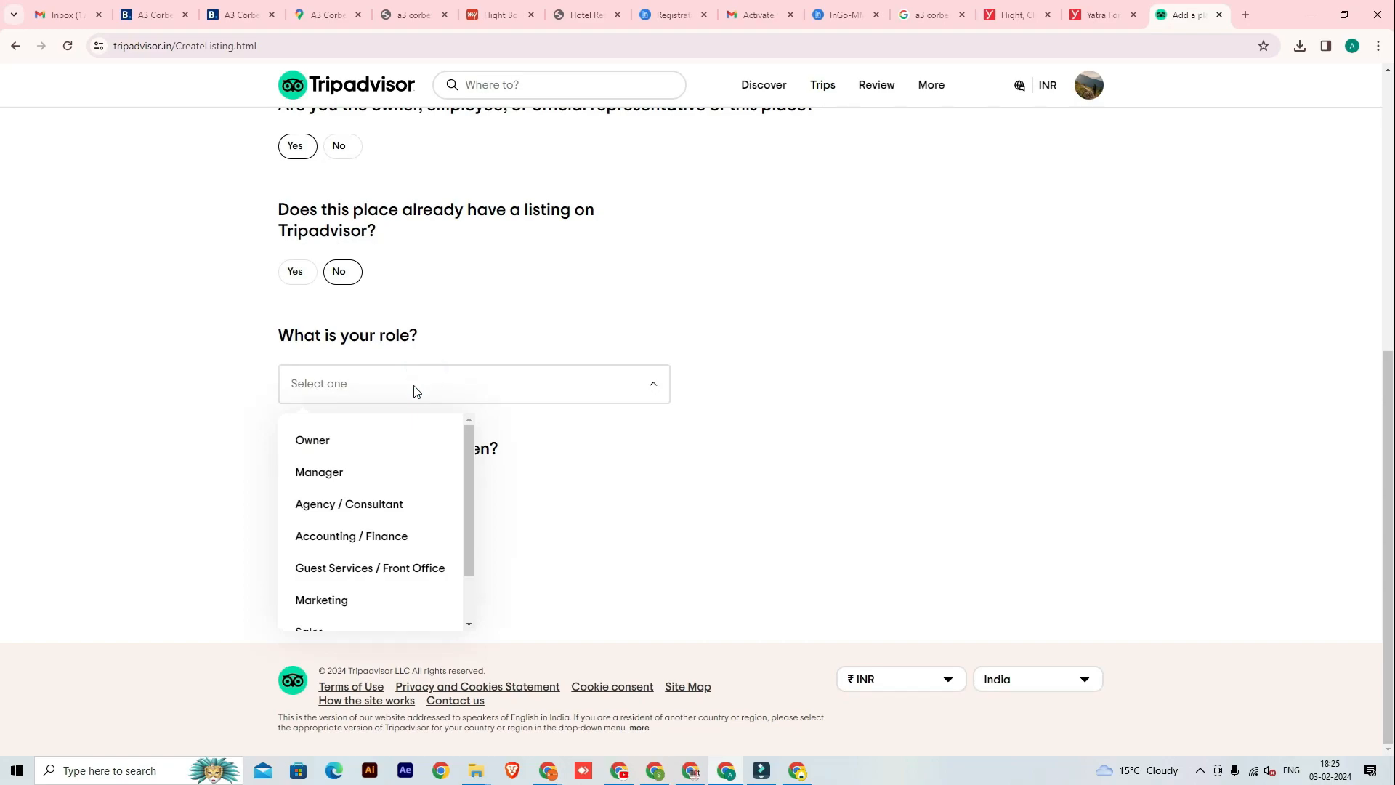
left_click(379, 435)
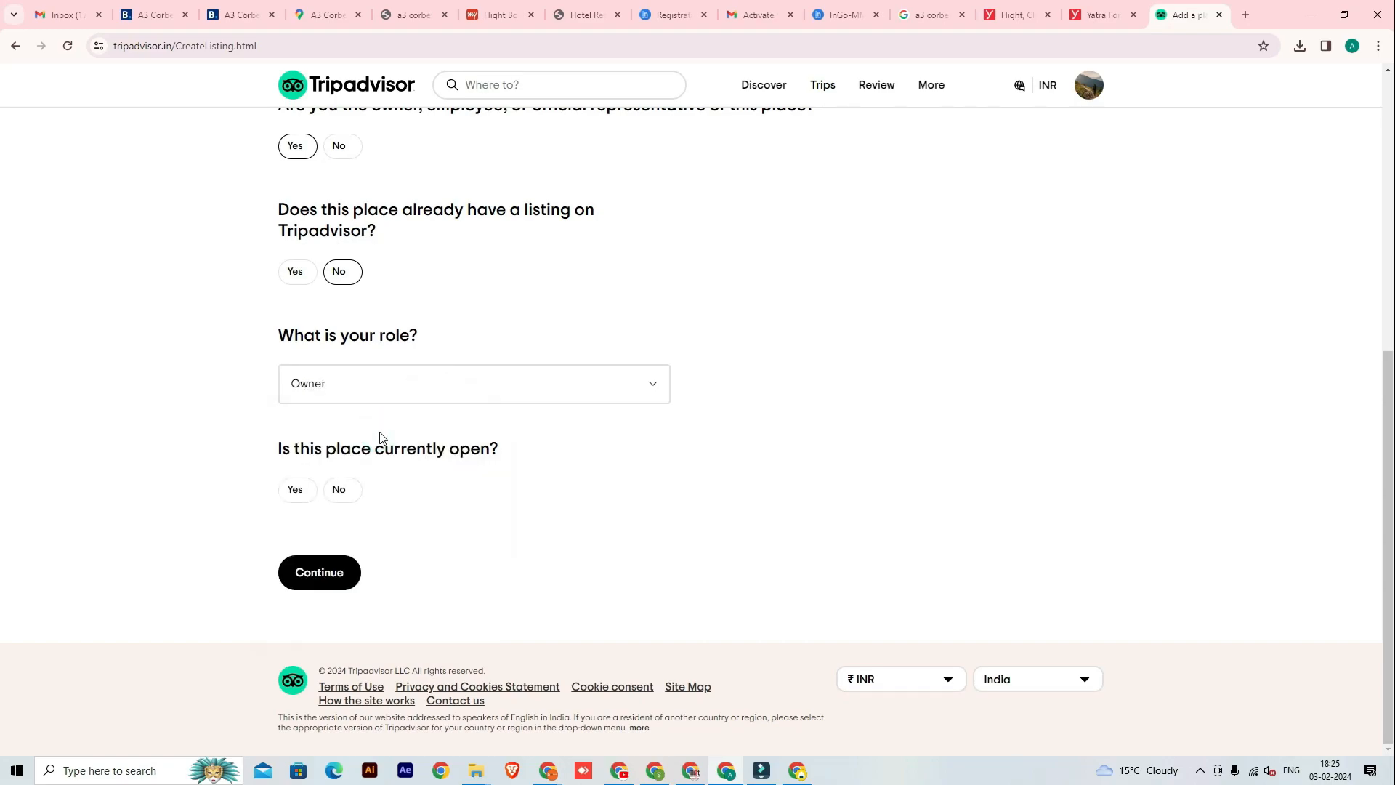
left_click(295, 488)
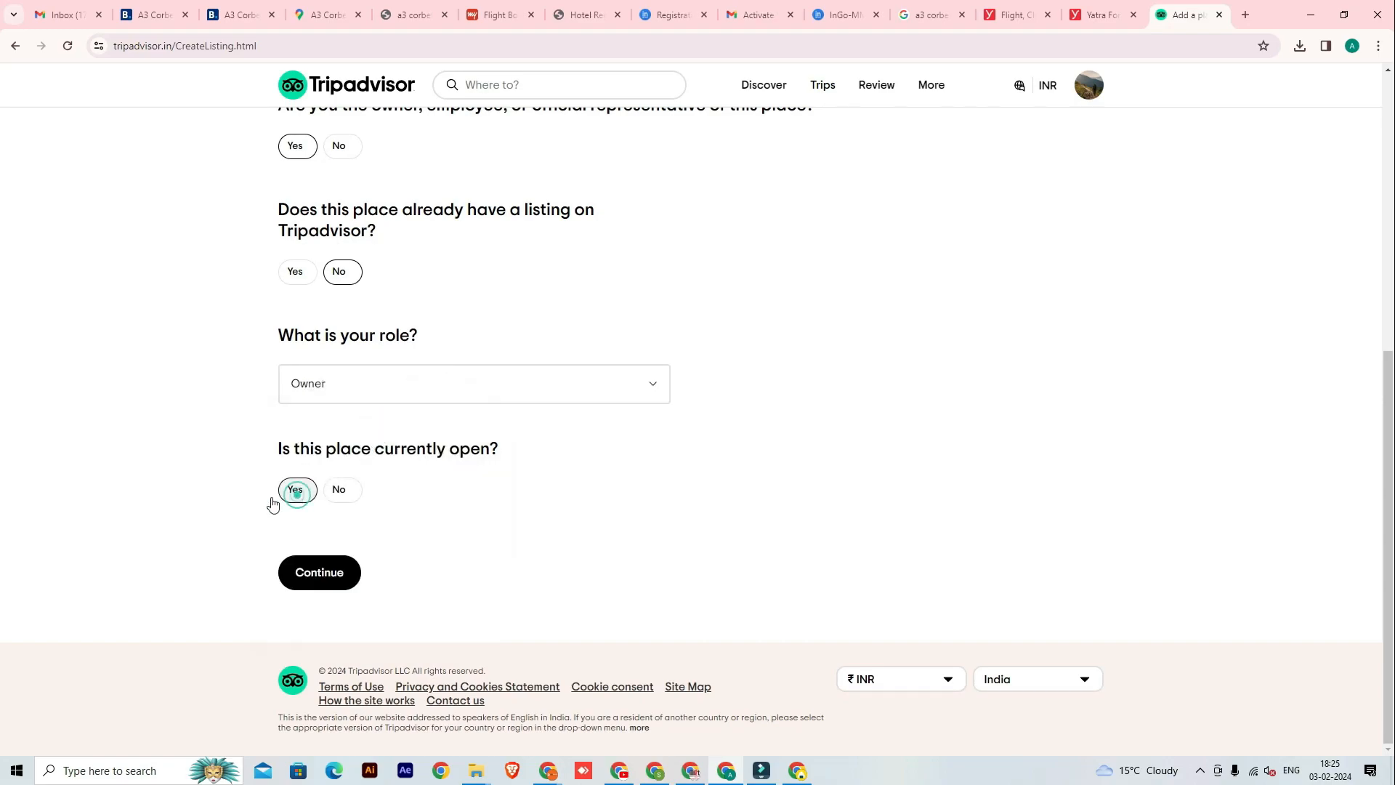
left_click(331, 571)
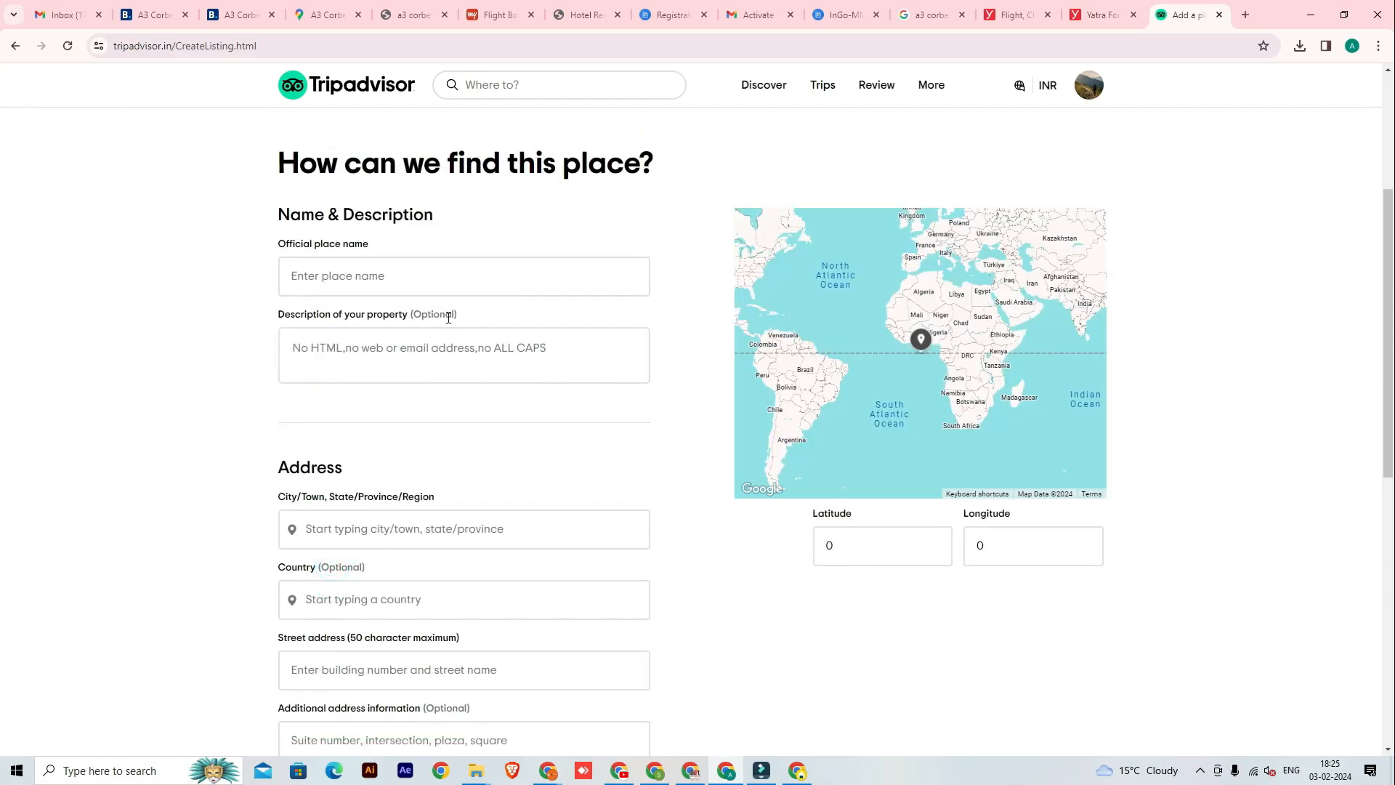
- Enter the official place name A3 Corbett Queen Hotel & Restro and paste the prepared property description from the clipboard history
left_click(422, 285)
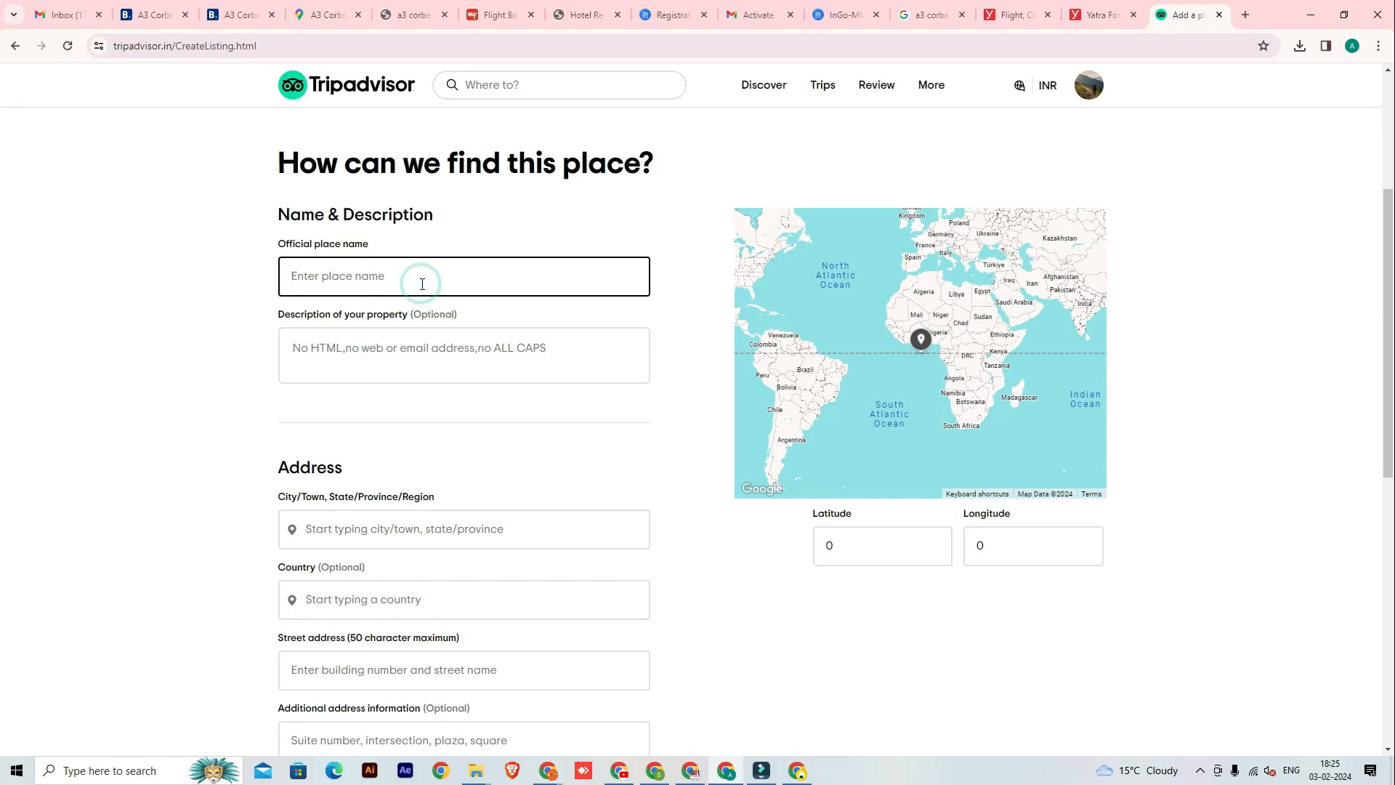
type("A3 Corbett Queen Hotel & Restro")
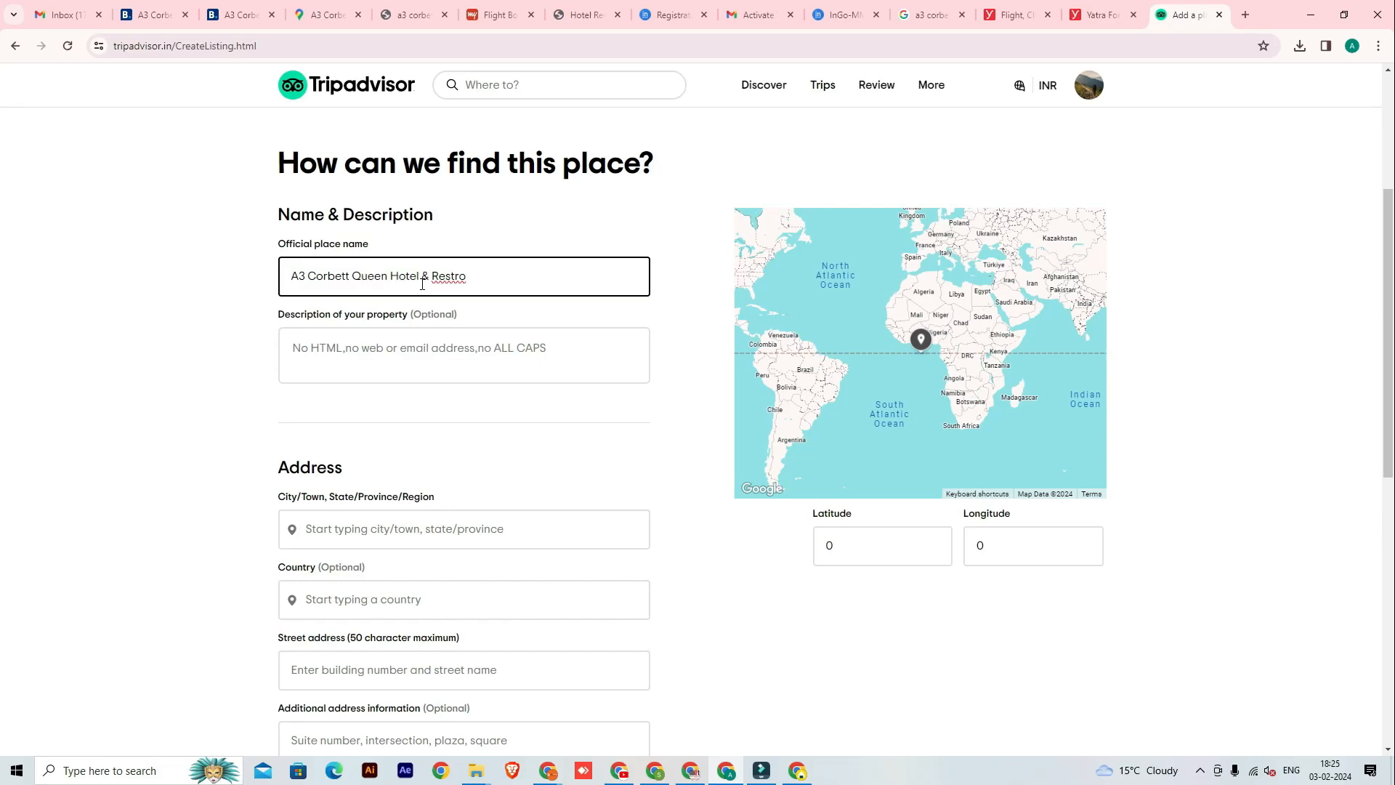
left_click(394, 360)
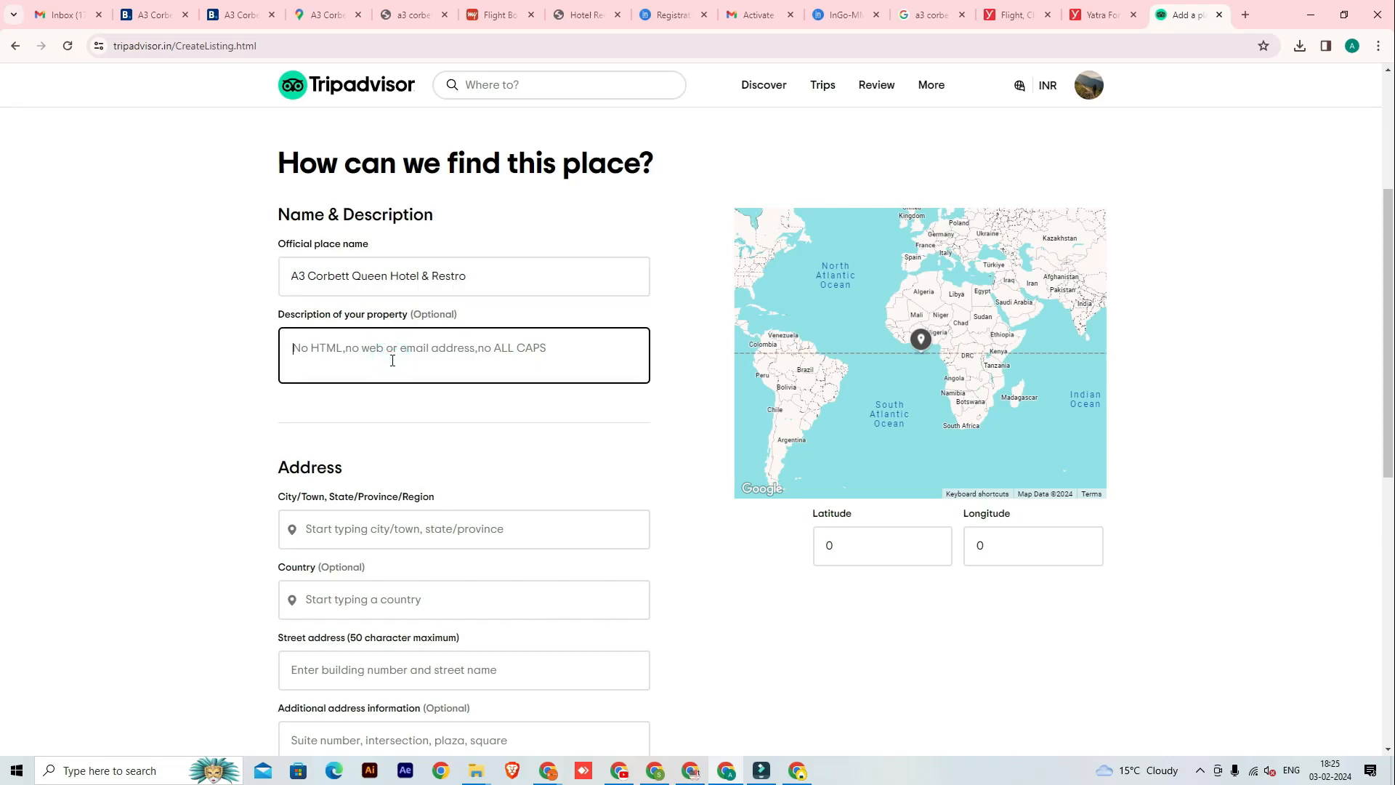
key("super+v")
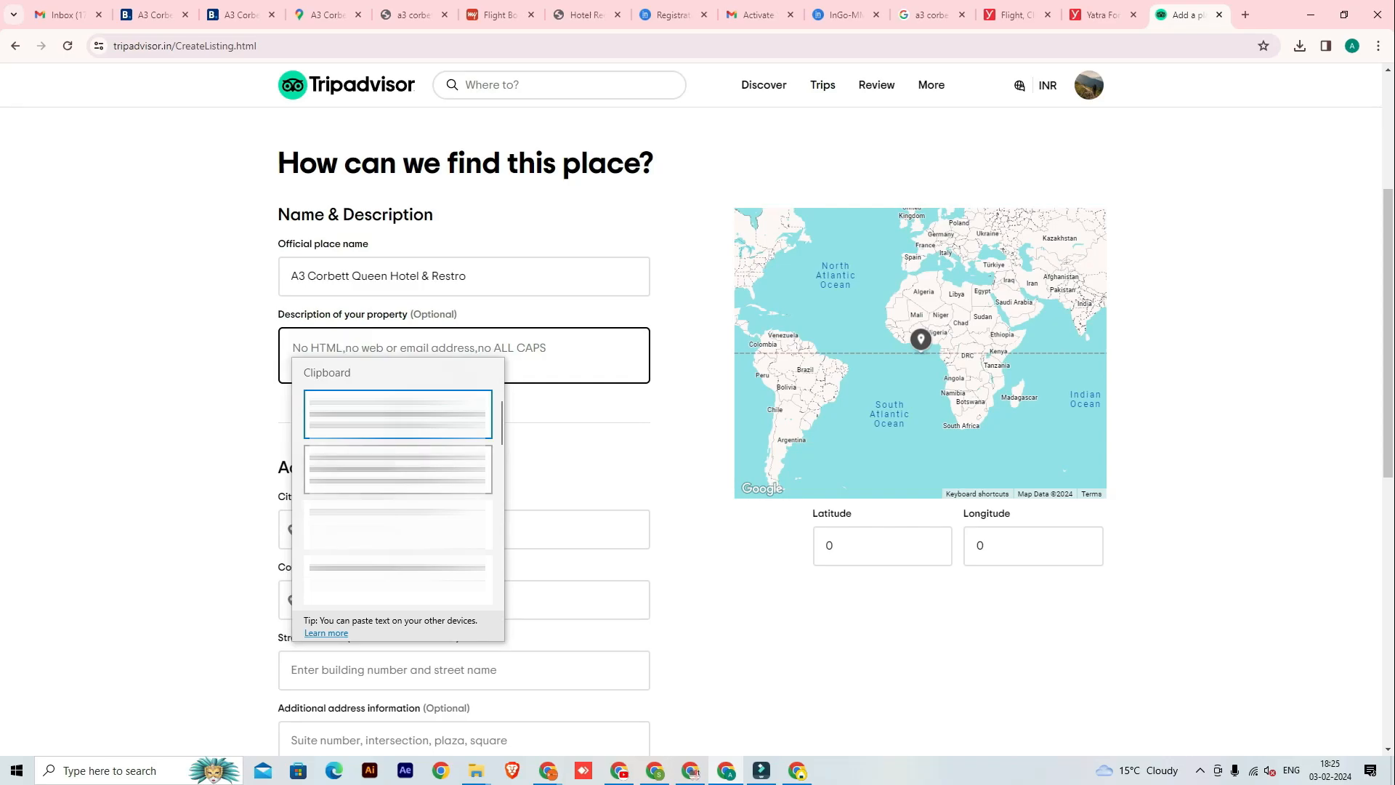
left_click(385, 457)
scroll(436, 366, "up", 3)
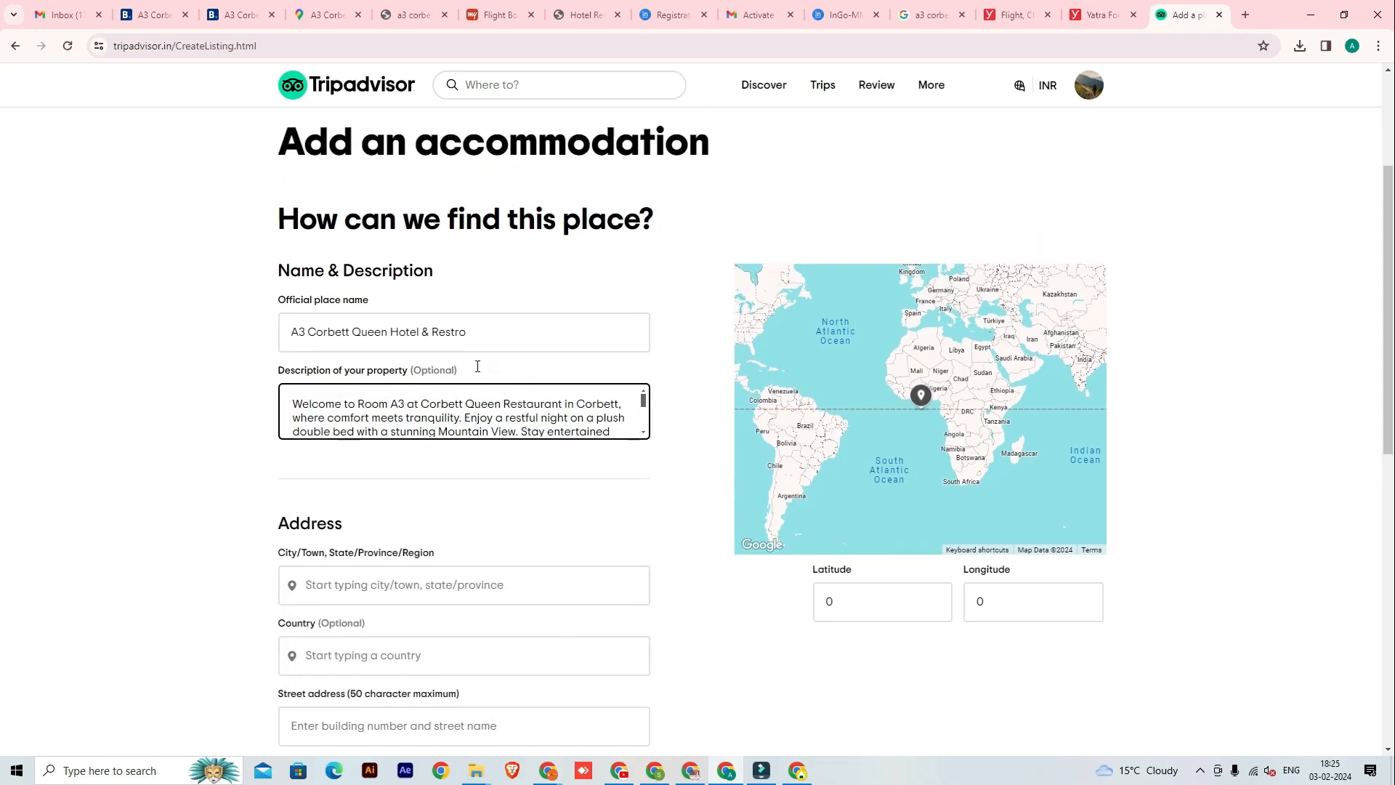
scroll(383, 430, "down", 5)
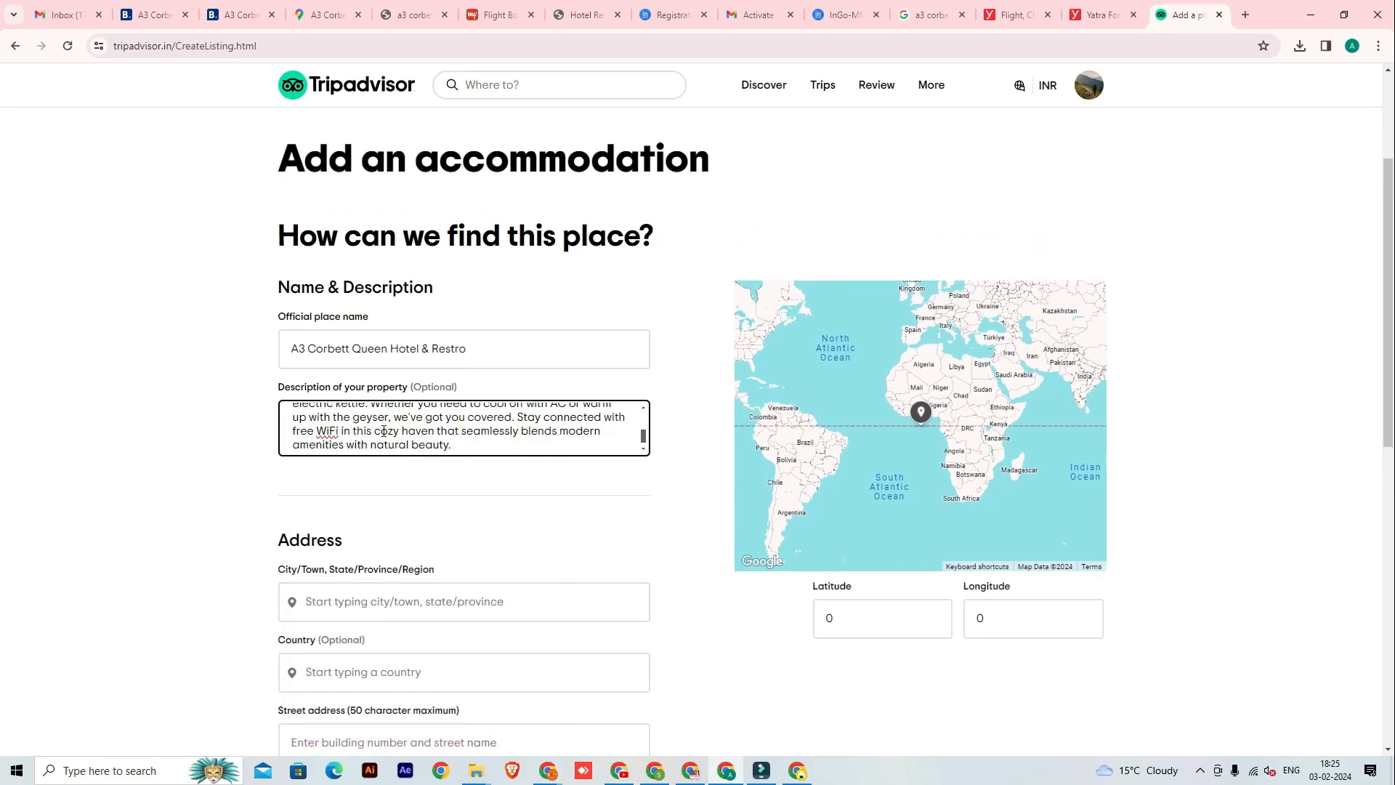
- Set the address's city and region to Ramnagar, Uttarakhand, India from the suggested places
scroll(221, 439, "down", 1)
scroll(218, 433, "down", 2)
left_click(398, 390)
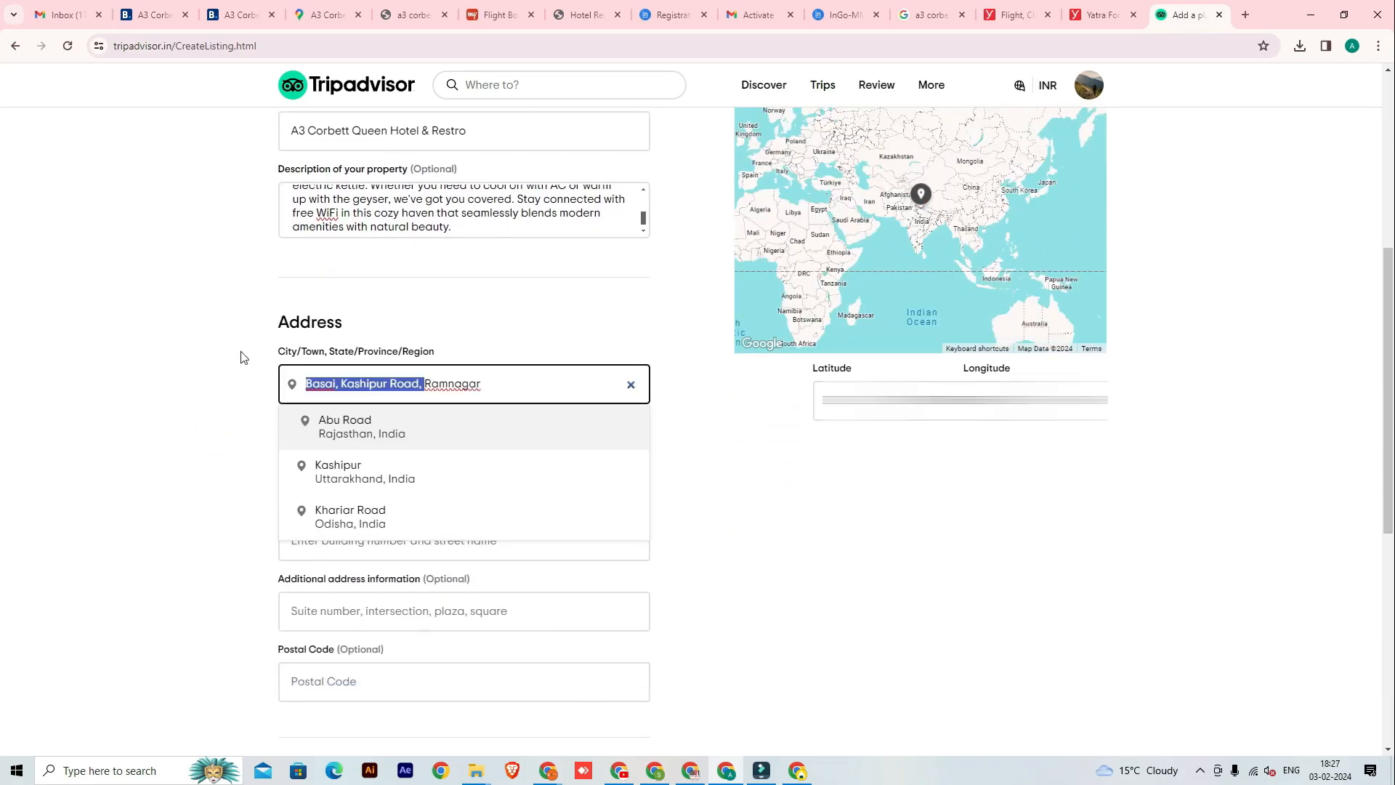
type("Ramnagar")
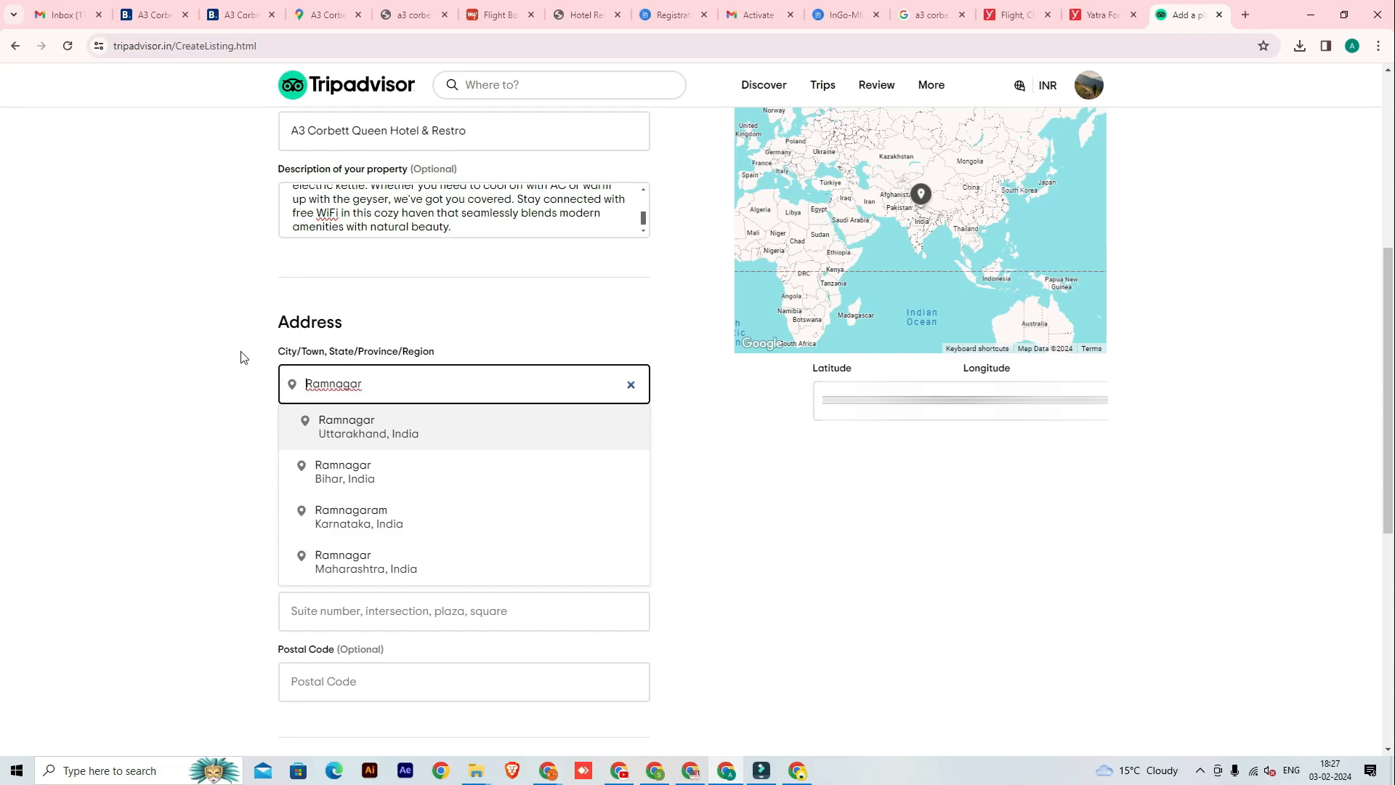
left_click(364, 420)
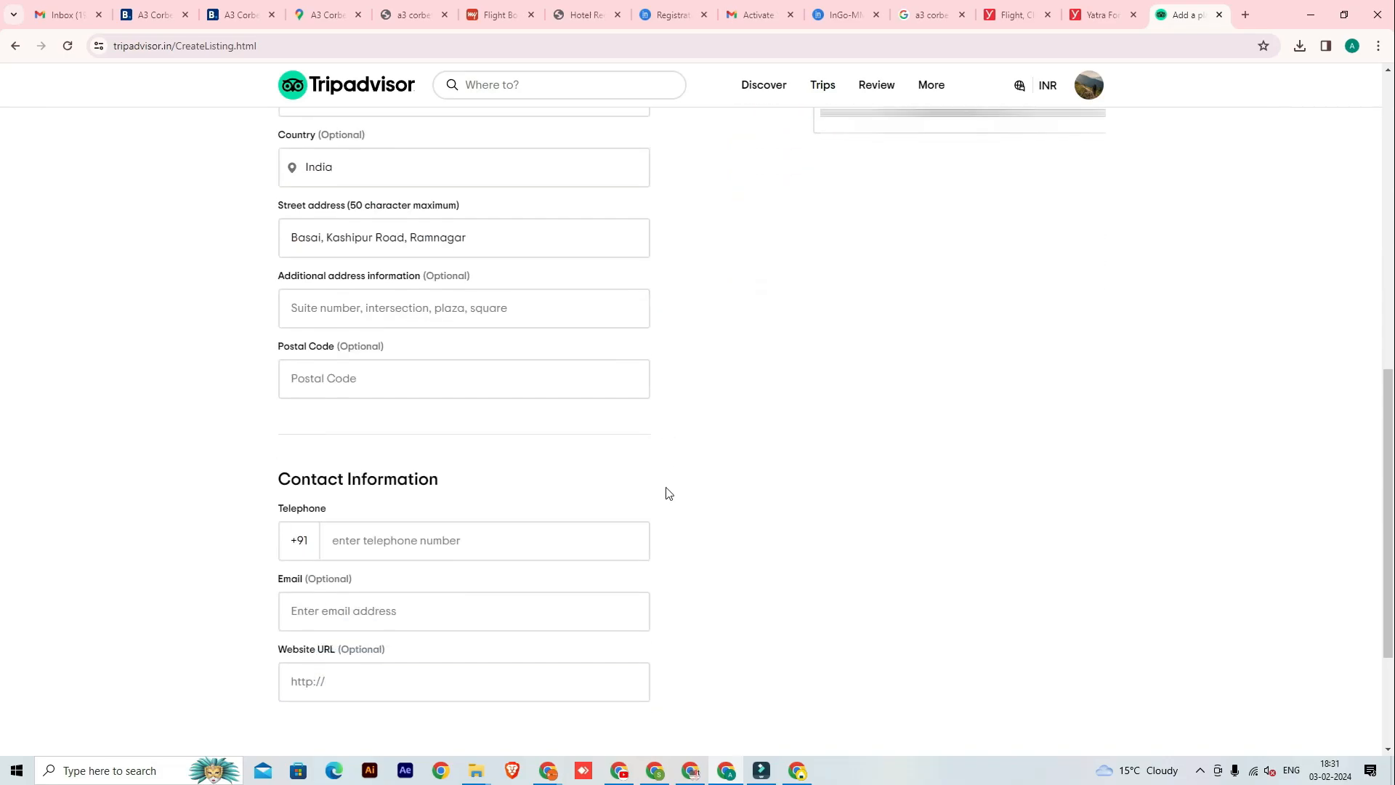
- Paste the property's telephone number into the contact information from the clipboard history
scroll(663, 489, "down", 1)
left_click(510, 469)
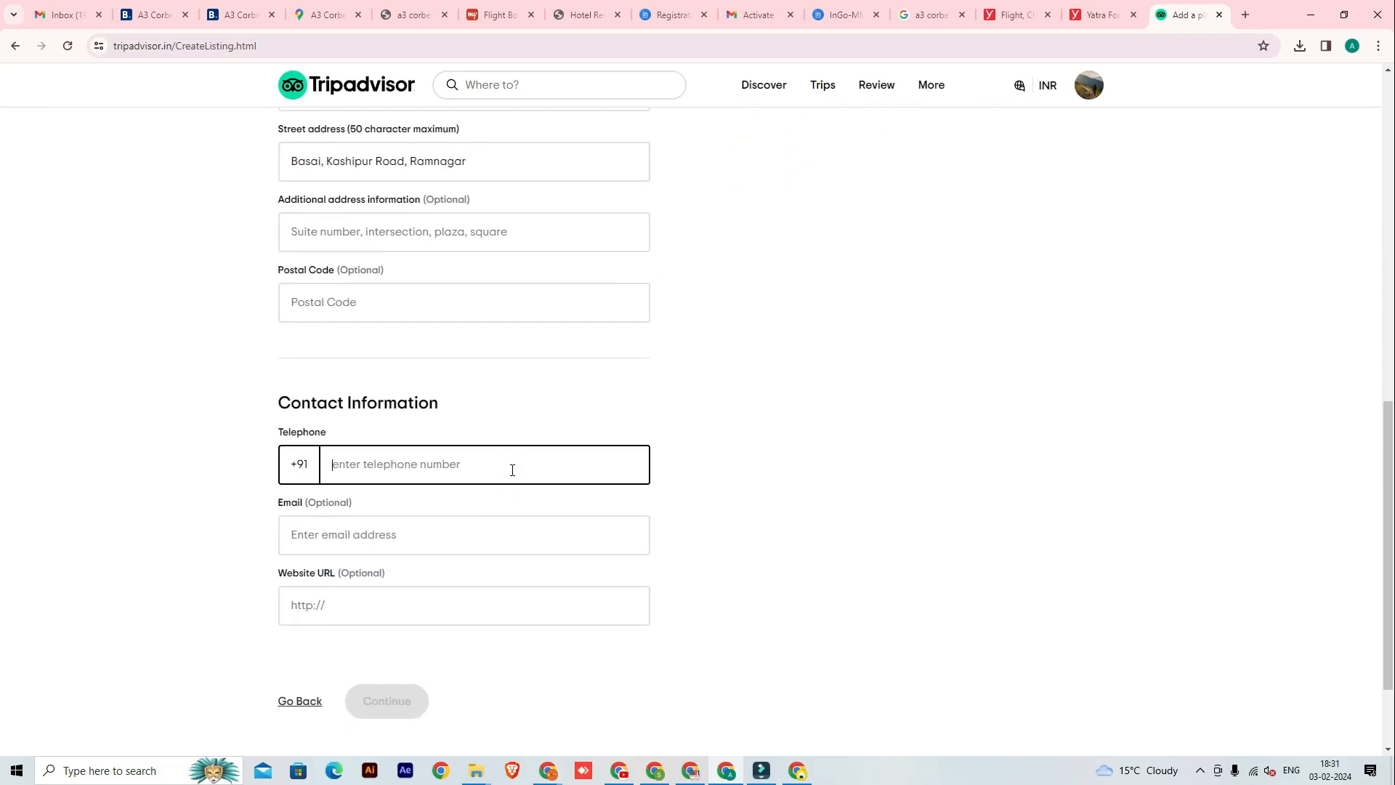
key("super+v")
left_click(457, 693)
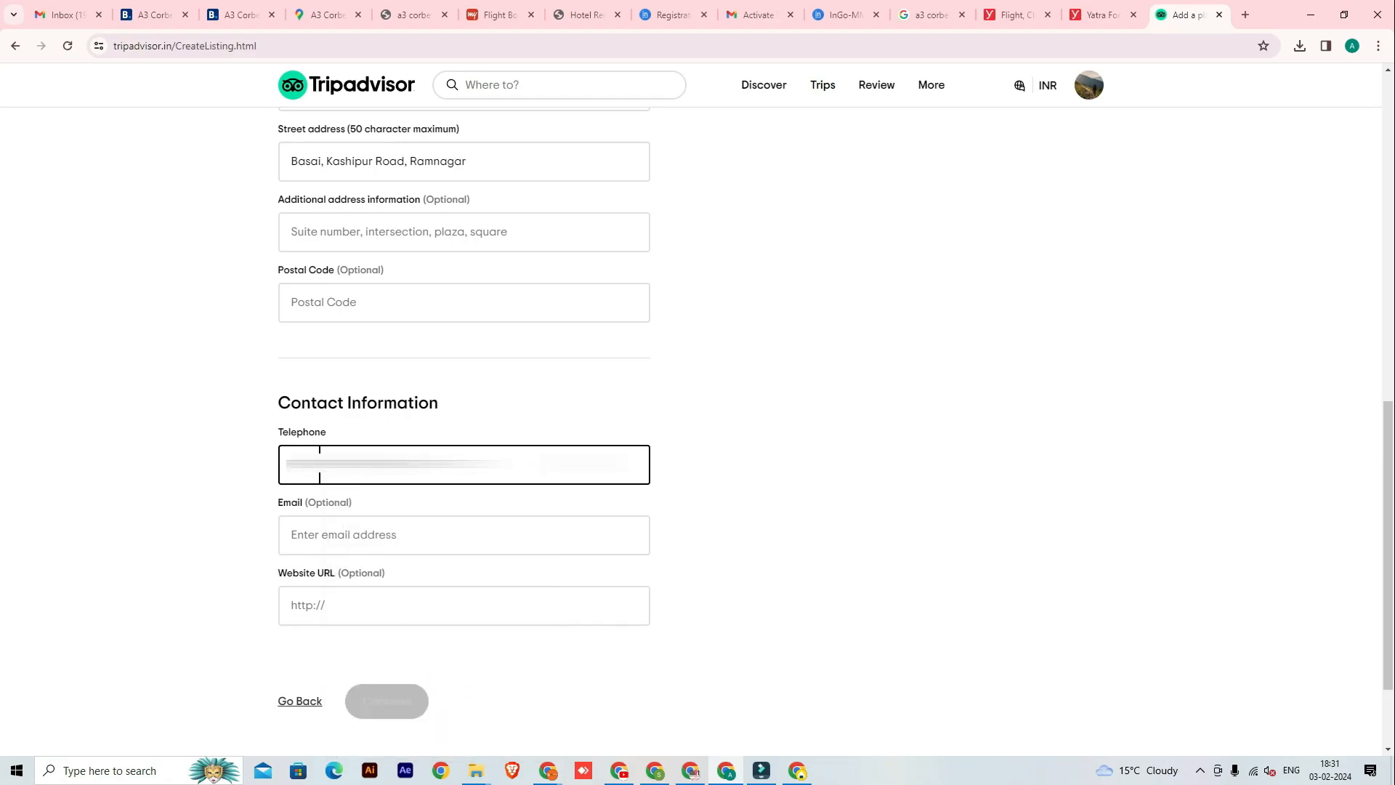
key("Tab")
- Enter a3corbettqueen.com as the website URL and continue to the property details form
left_click(482, 600)
type("a3co")
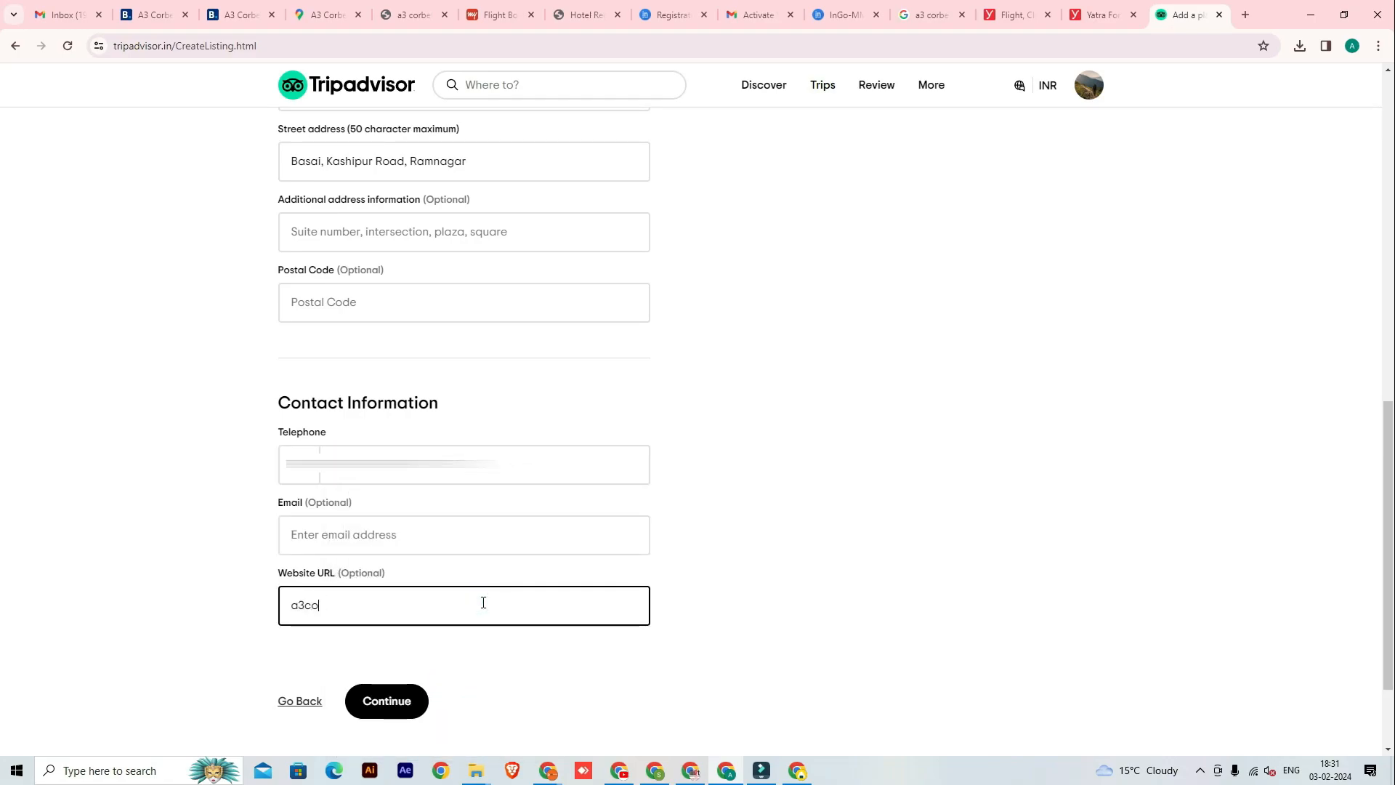
type("rbettqueen.com")
scroll(1254, 551, "up", 2)
scroll(1255, 551, "down", 4)
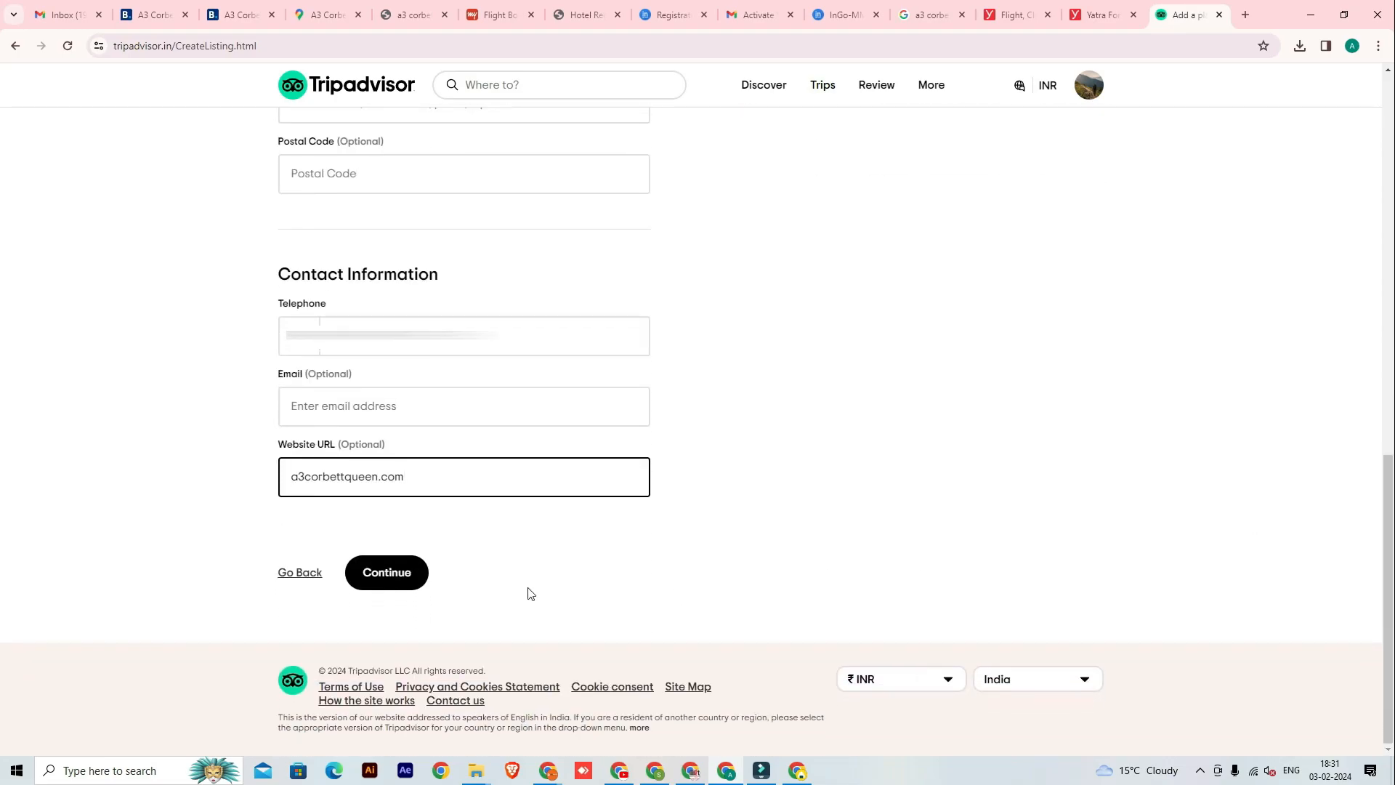
left_click(403, 574)
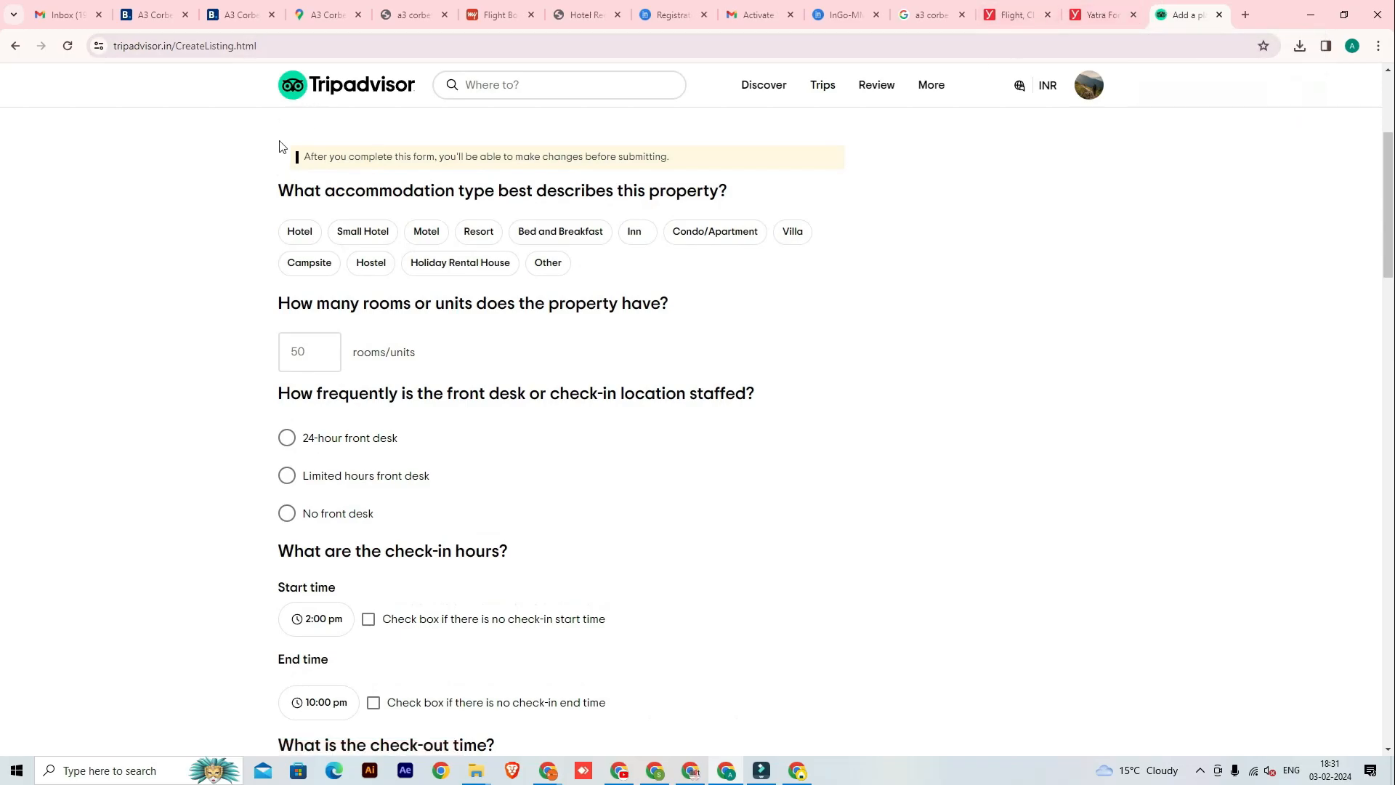
- Set the accommodation type to Hotel and the number of rooms to 10
left_click(295, 233)
left_click(309, 358)
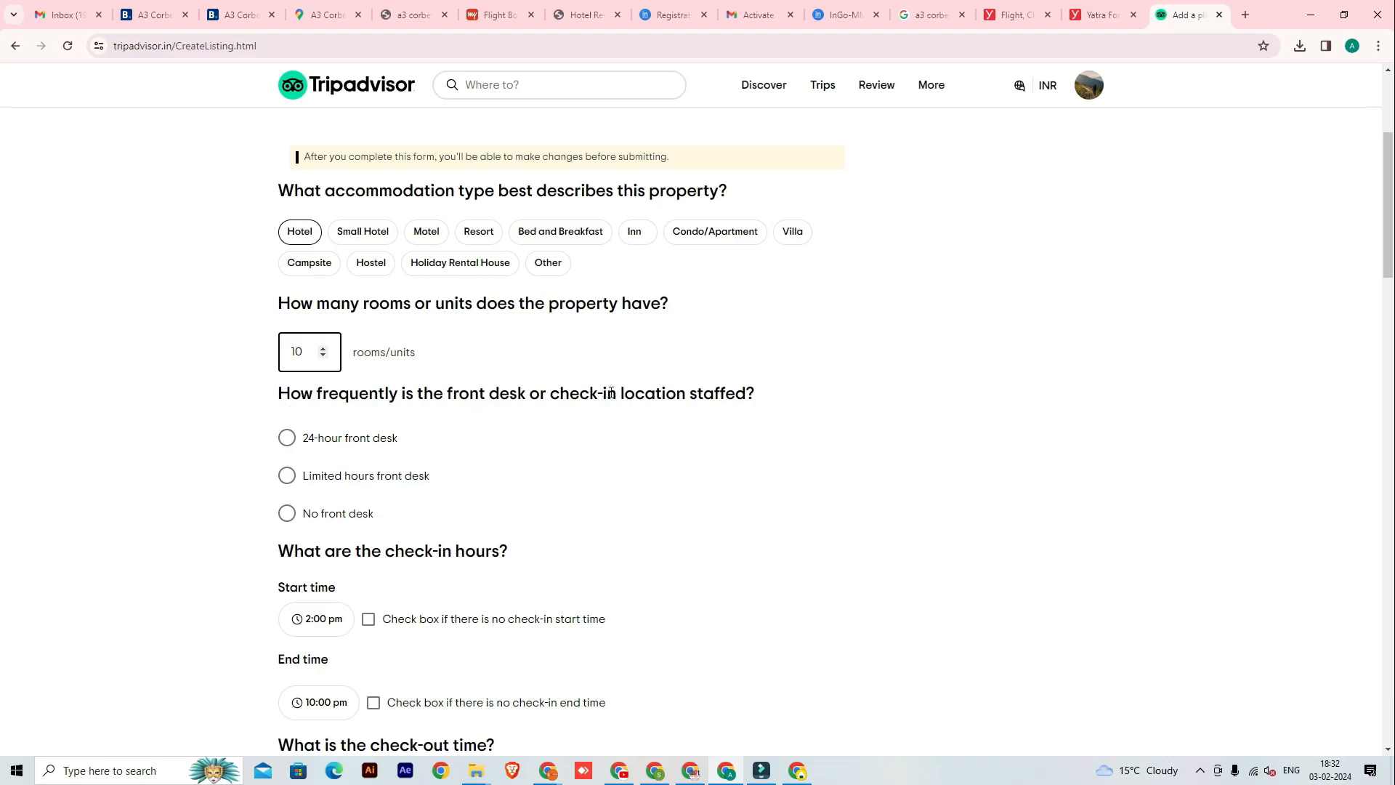
- Set the front desk staffing to 24-hour and mark that there is no check-in start time or end time
left_click(198, 415)
left_click(299, 431)
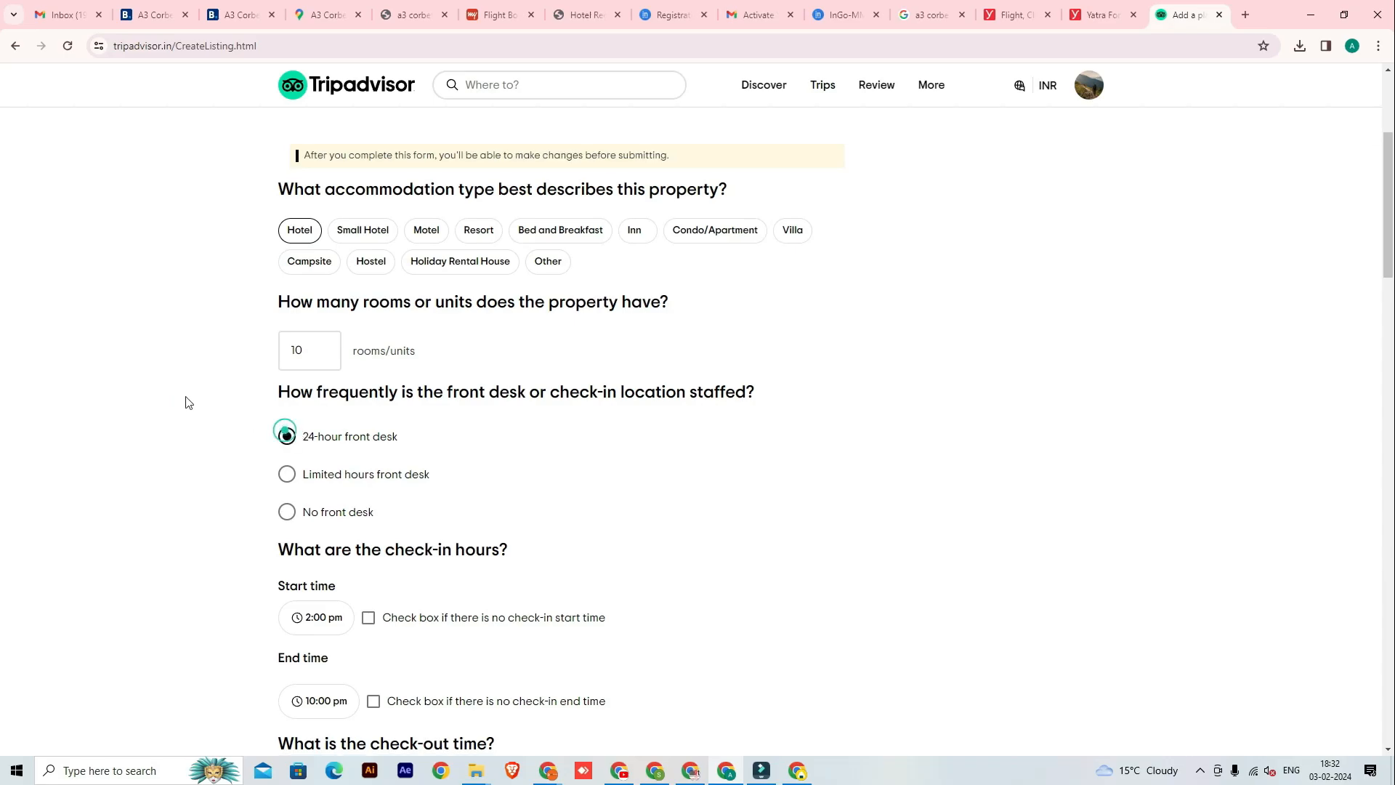
scroll(185, 400, "down", 3)
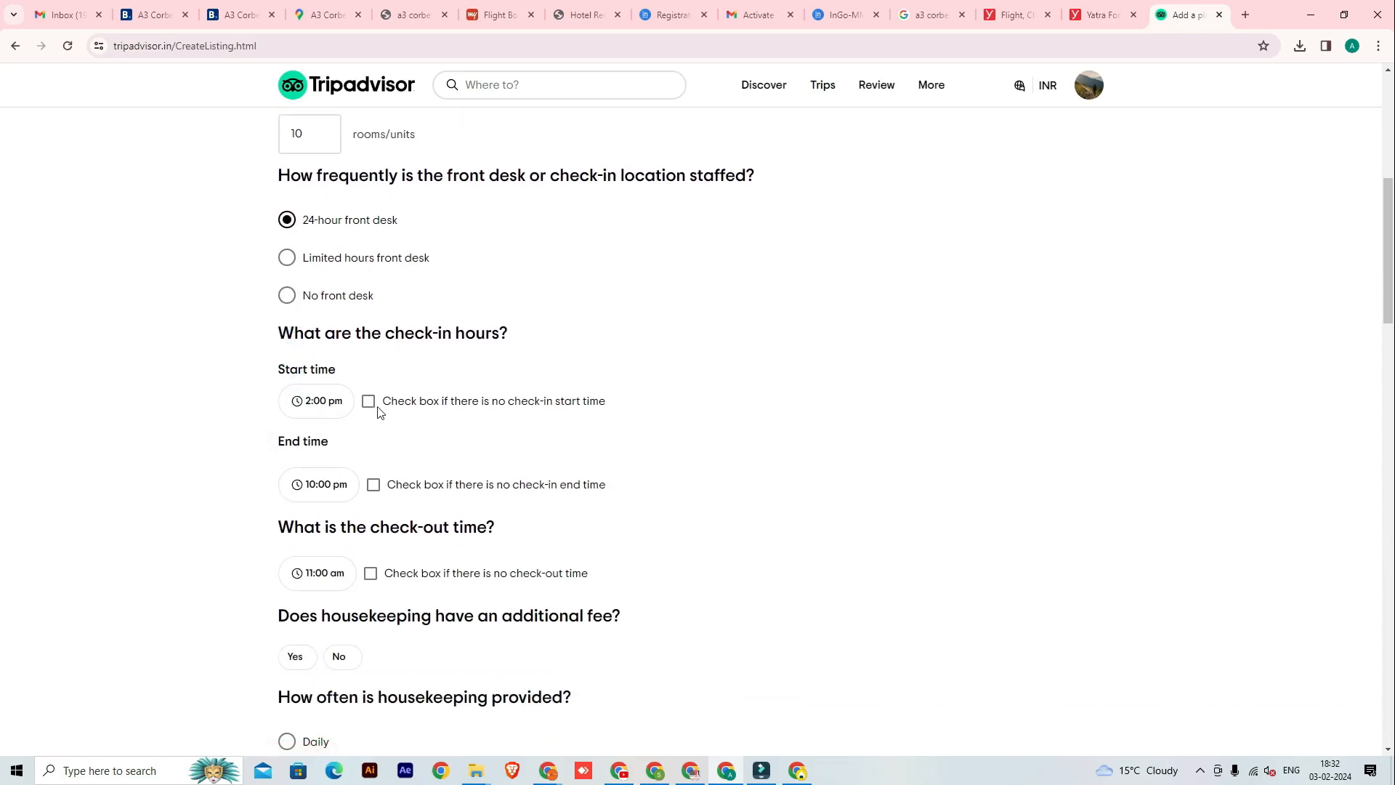
left_click(375, 406)
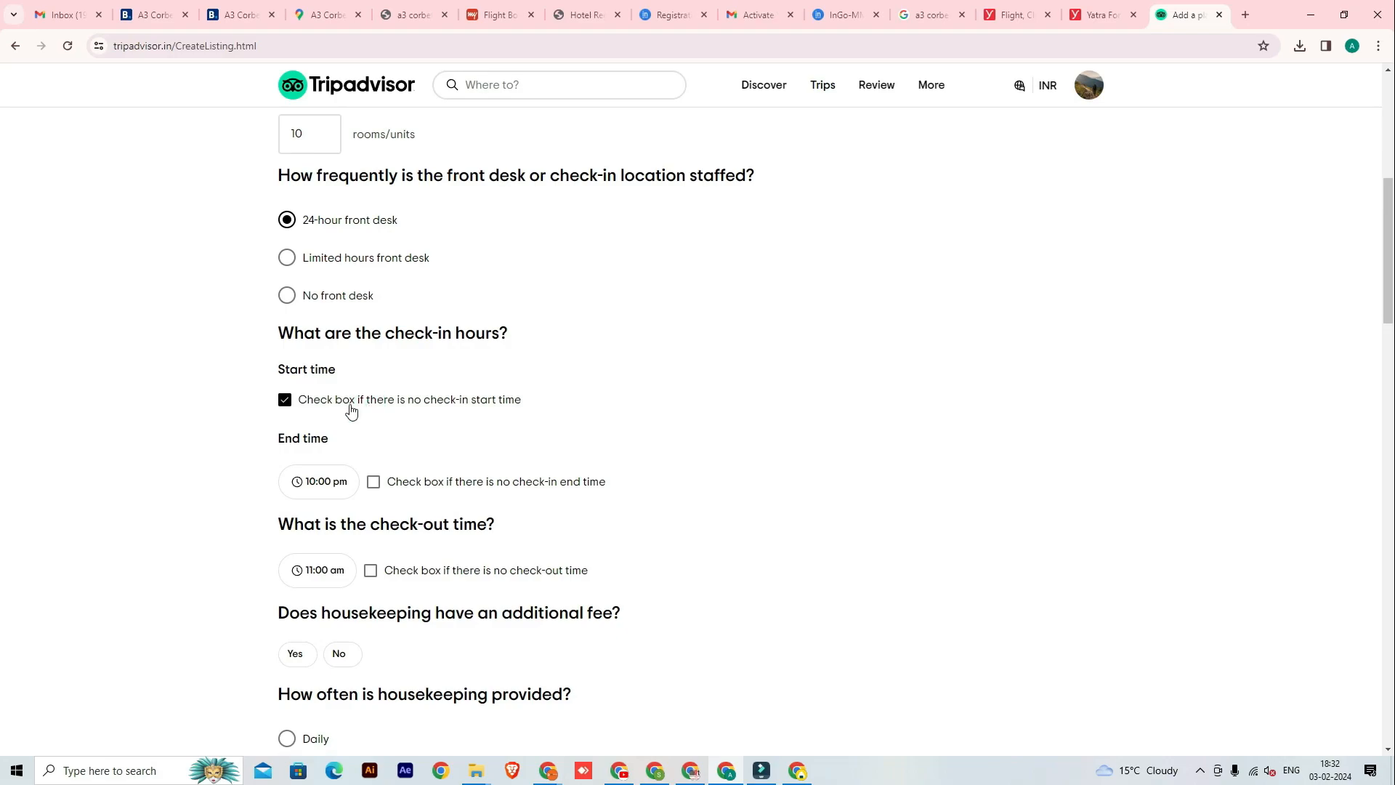
scroll(356, 404, "down", 2)
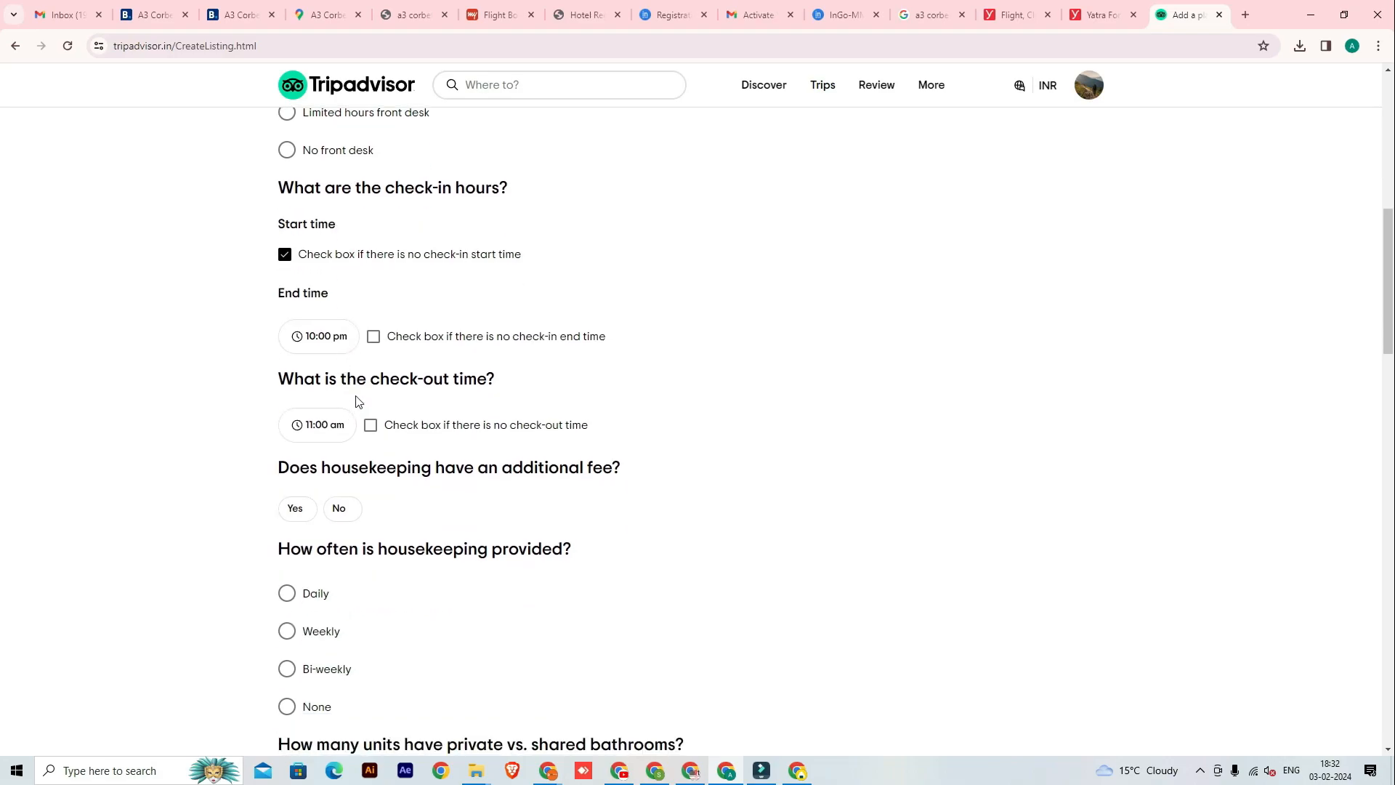
left_click(375, 337)
scroll(371, 342, "down", 1)
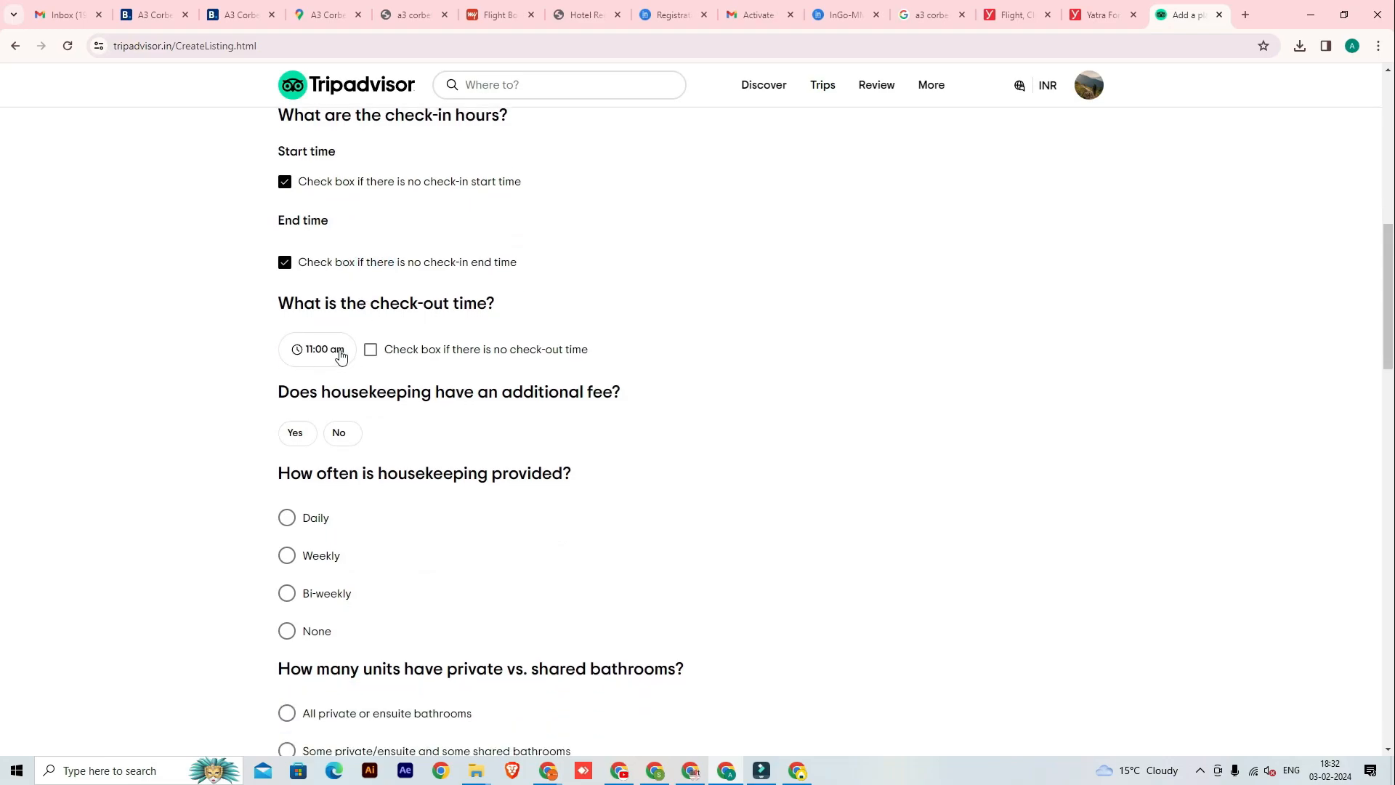
- State that housekeeping has no additional fee and is provided daily
scroll(254, 367, "down", 1)
scroll(242, 371, "down", 1)
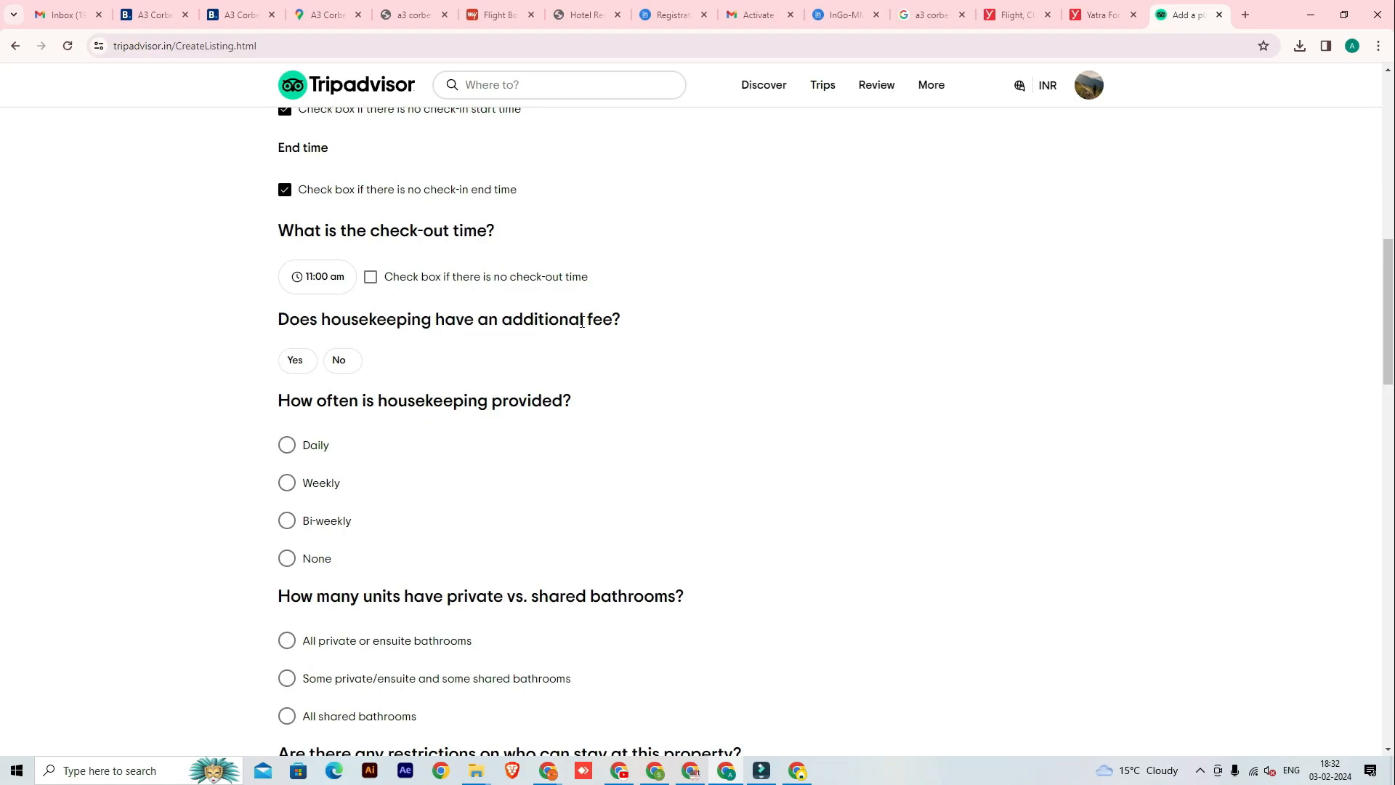
left_click(340, 360)
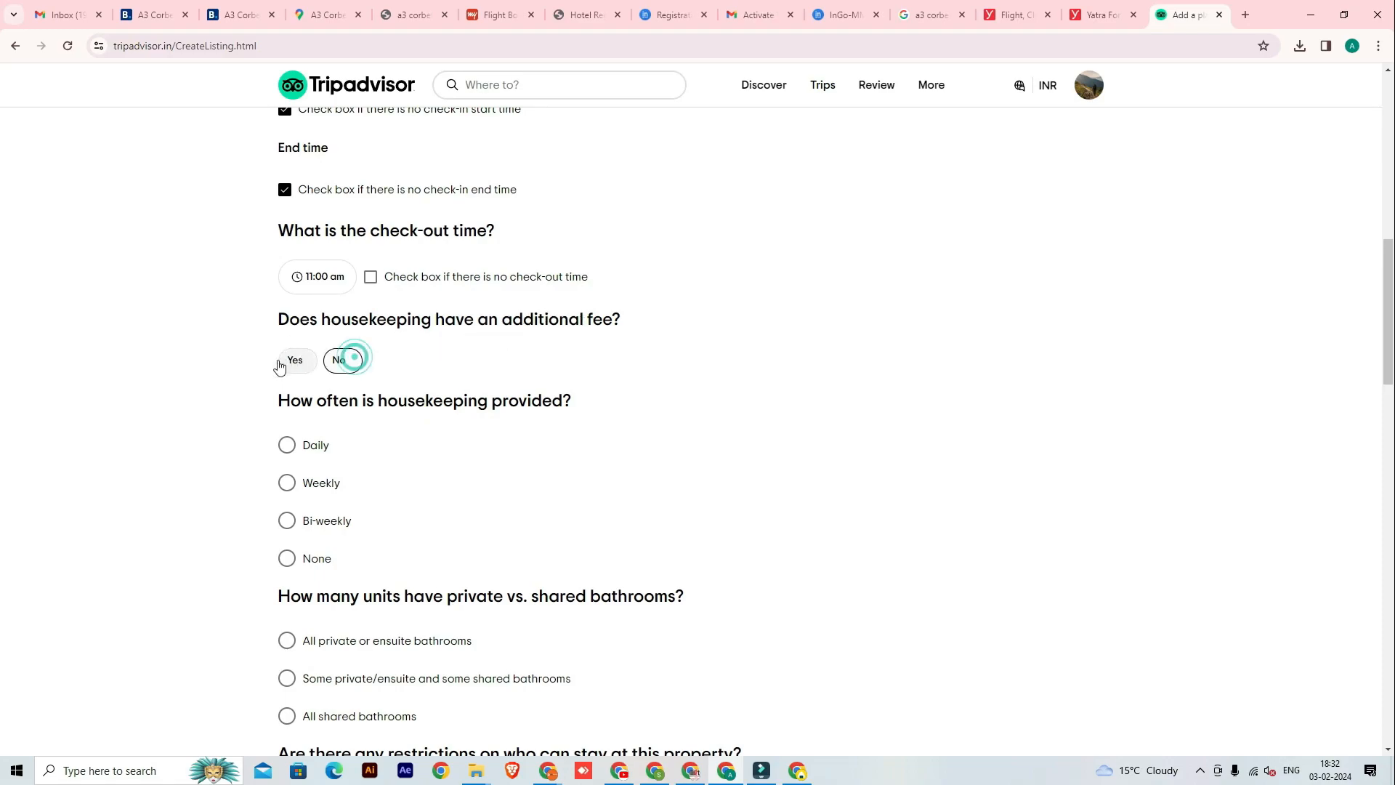
scroll(283, 367, "down", 2)
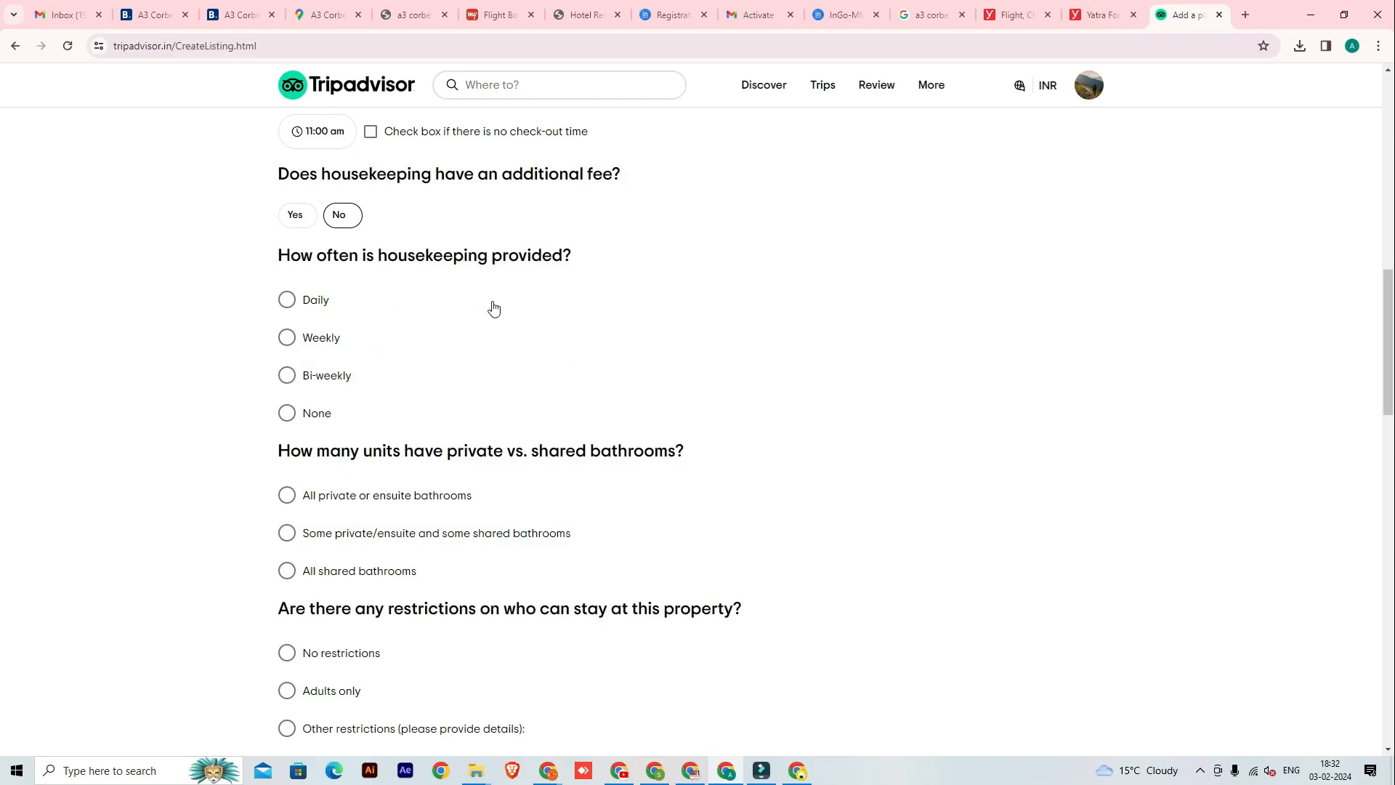
left_click(305, 314)
scroll(304, 319, "down", 2)
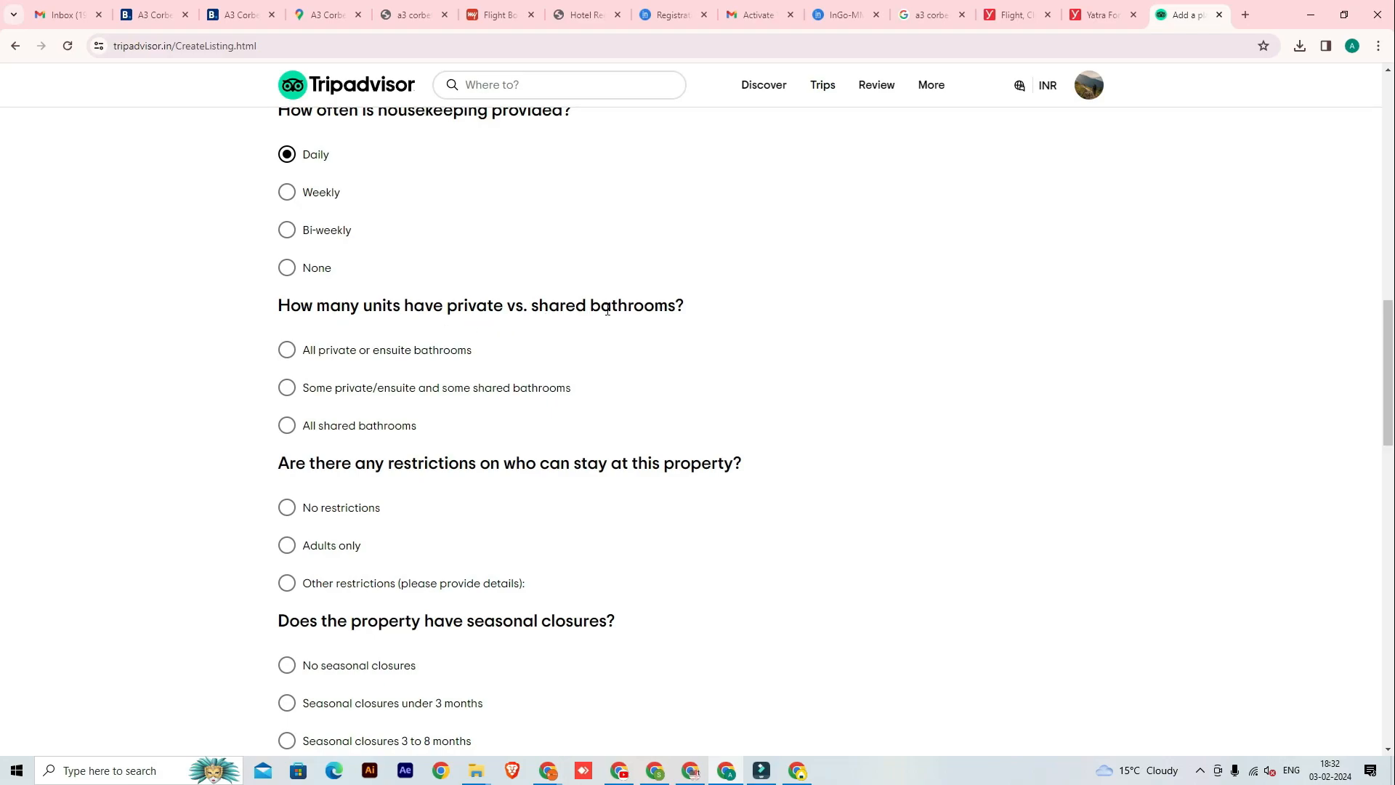
- Set the bathrooms to all private or ensuite and the guest restriction to Adults only
left_click(411, 359)
scroll(403, 363, "down", 2)
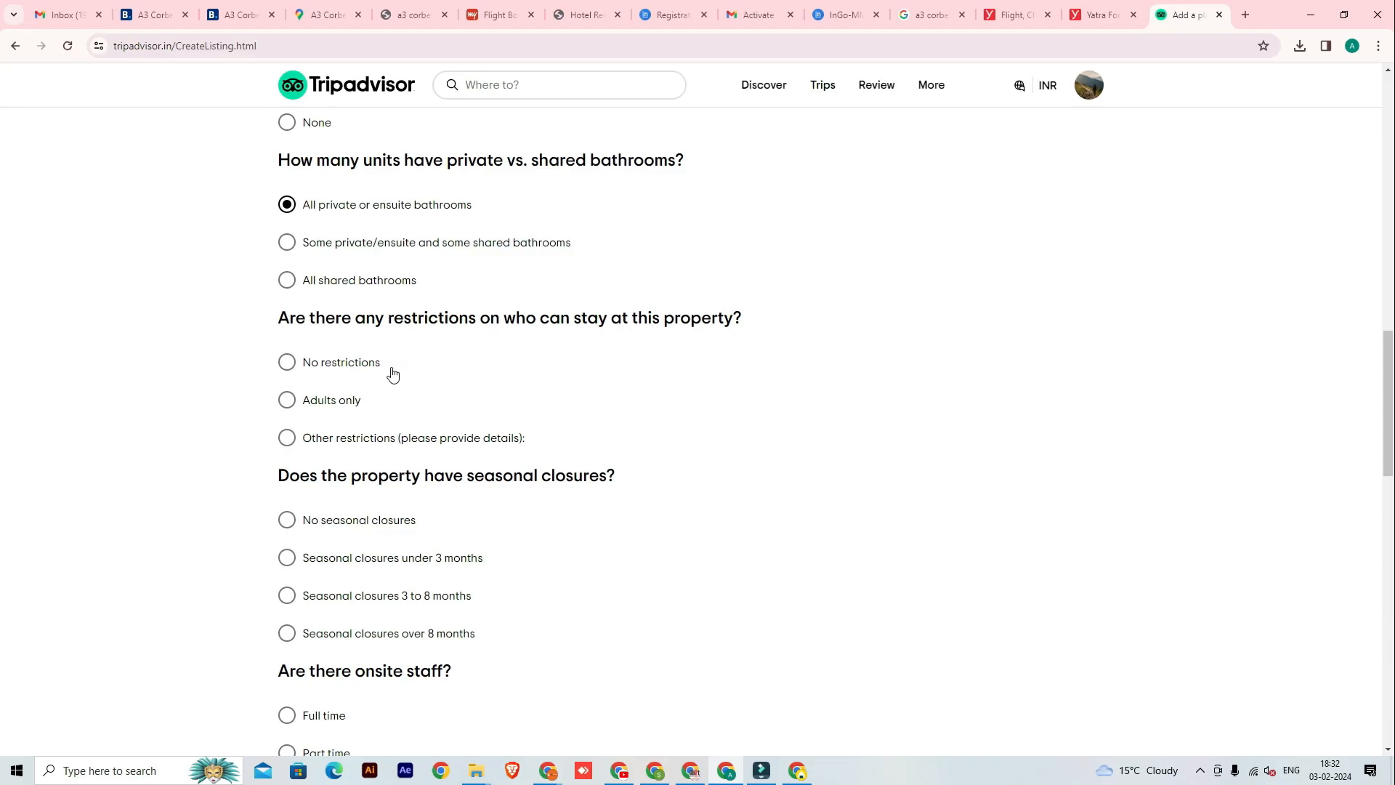
left_click(340, 399)
scroll(394, 392, "down", 2)
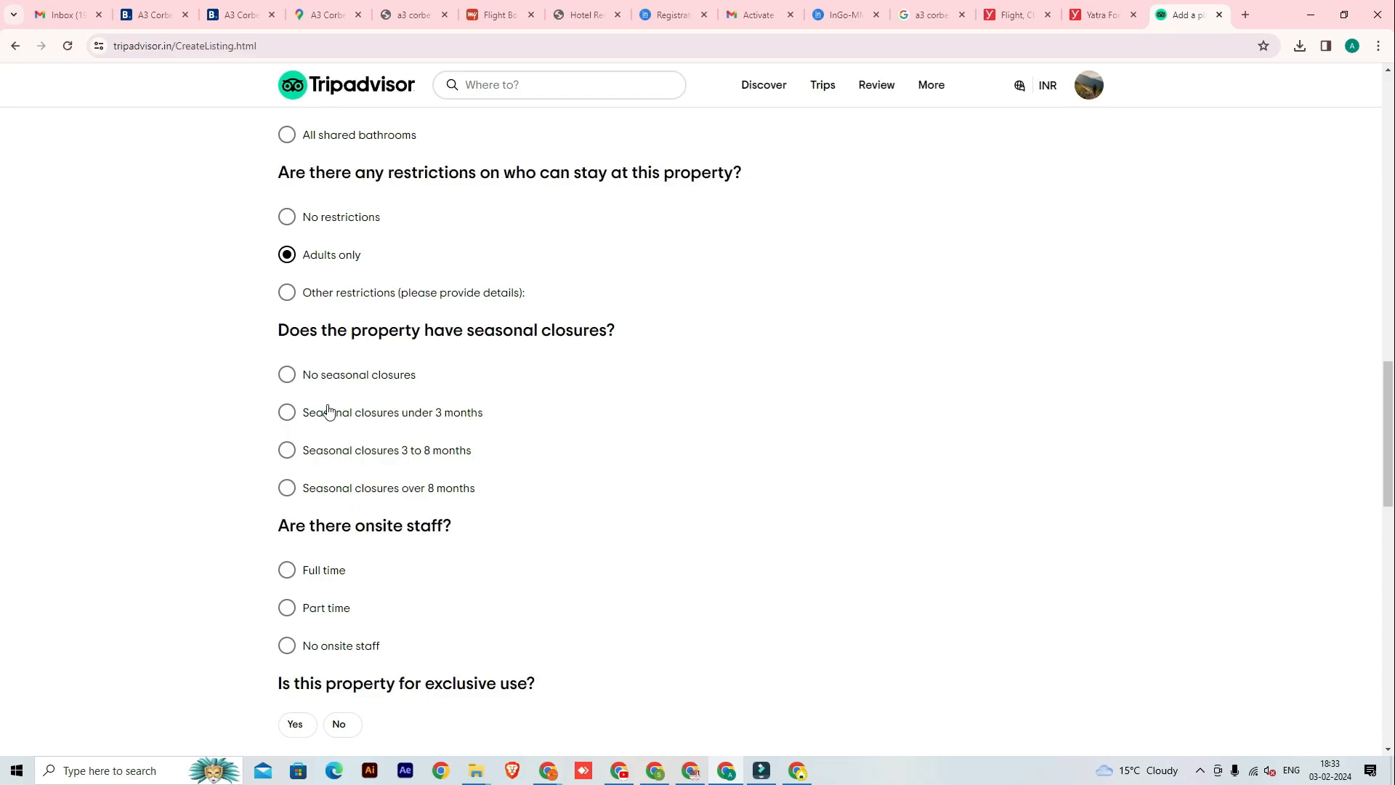
- Set the property to no seasonal closures and the onsite staff to full time
left_click(288, 374)
scroll(435, 418, "down", 3)
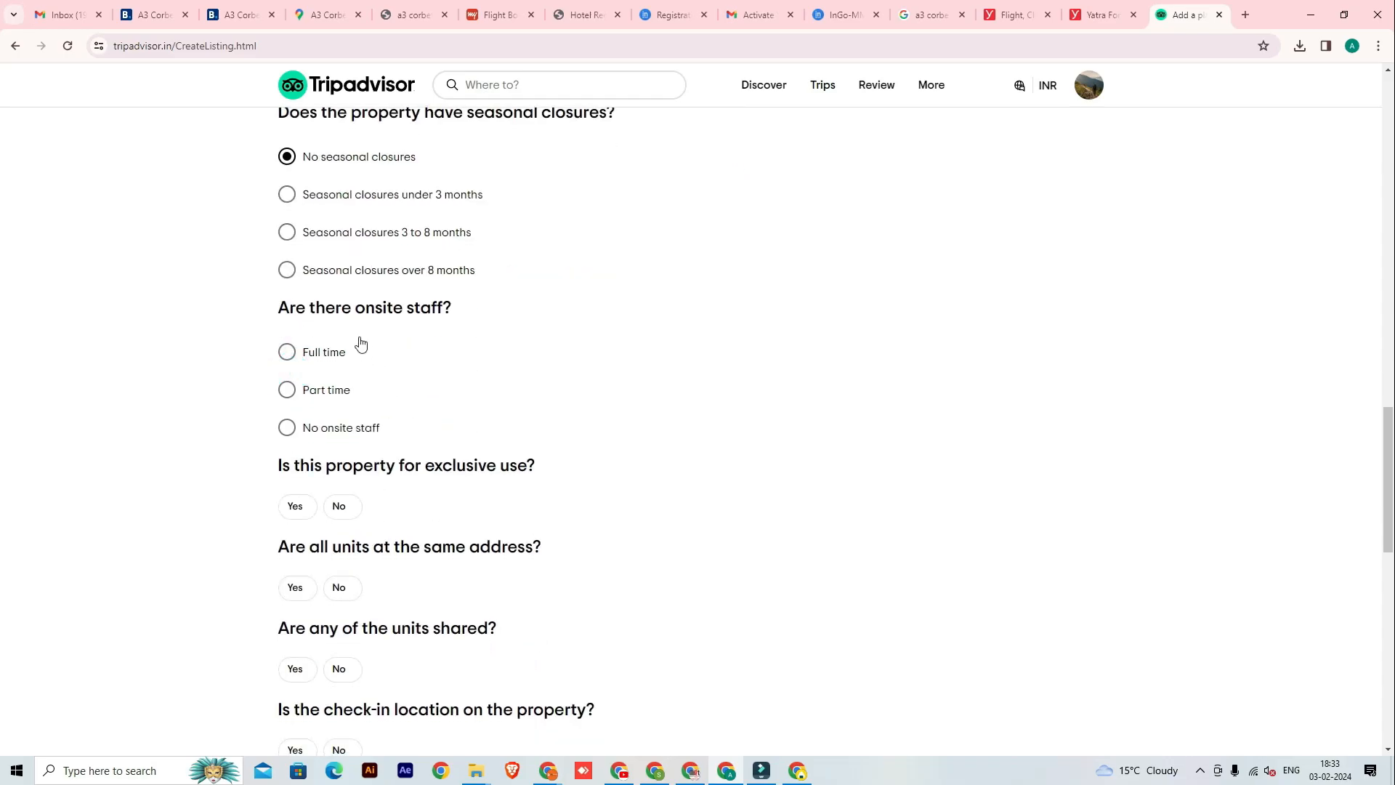
left_click(287, 352)
scroll(293, 356, "down", 2)
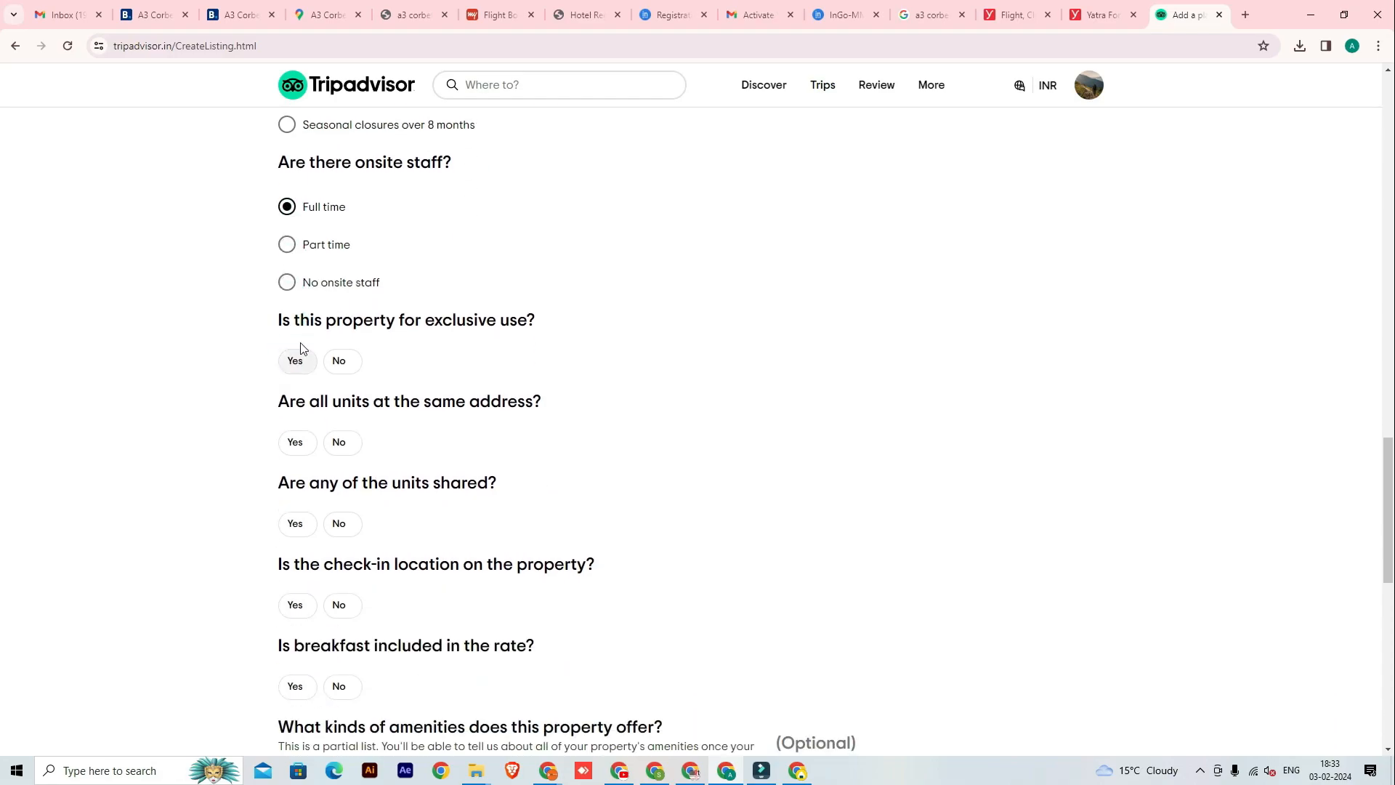
- Answer Yes for exclusive use, same address for all units and on-property check-in, and No for shared units and included breakfast
left_click(342, 362)
scroll(345, 377, "down", 5)
left_click(296, 241)
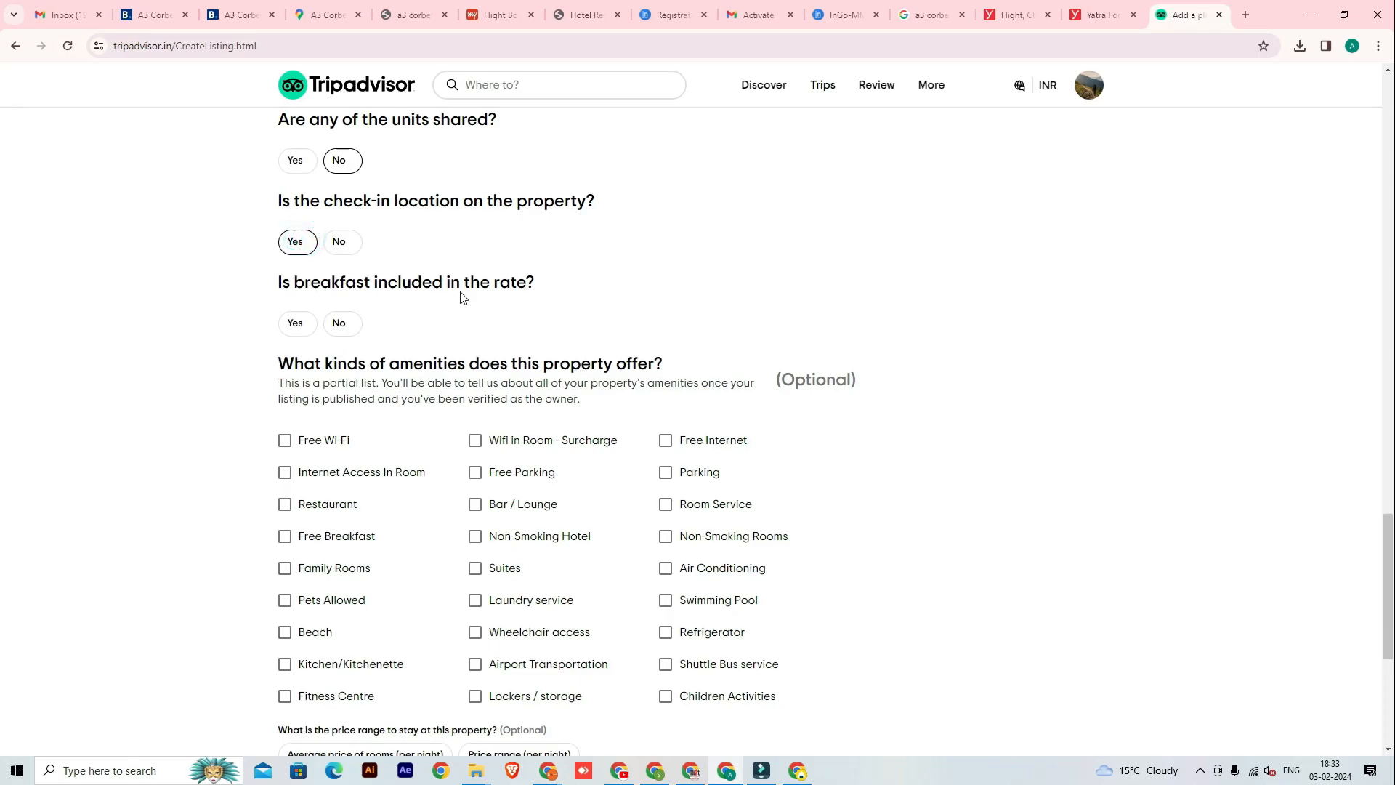
left_click(349, 335)
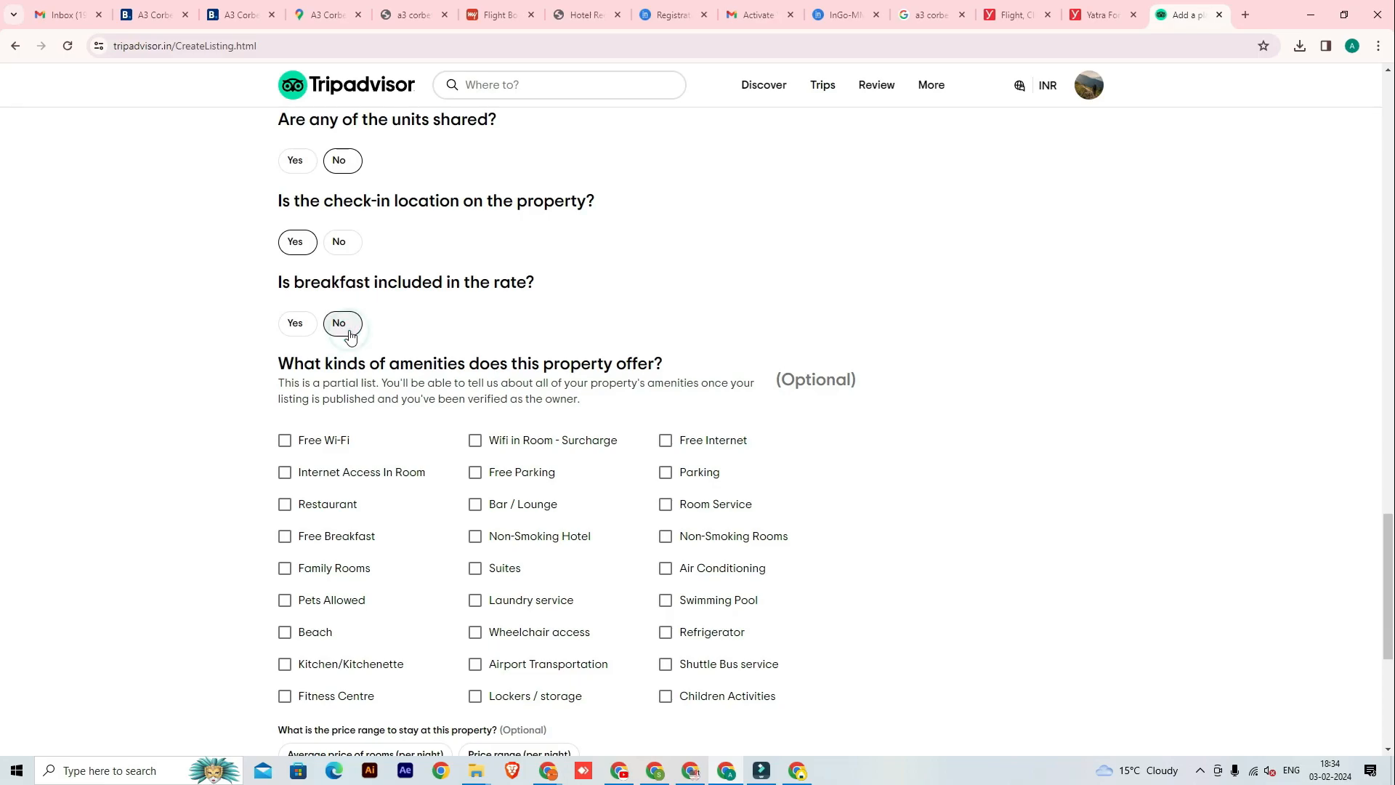
- Select the amenities Free Wi-Fi, Free Internet, Internet Access In Room, Free Parking, Parking and Restaurant
scroll(287, 372, "down", 2)
left_click(285, 295)
left_click(490, 300)
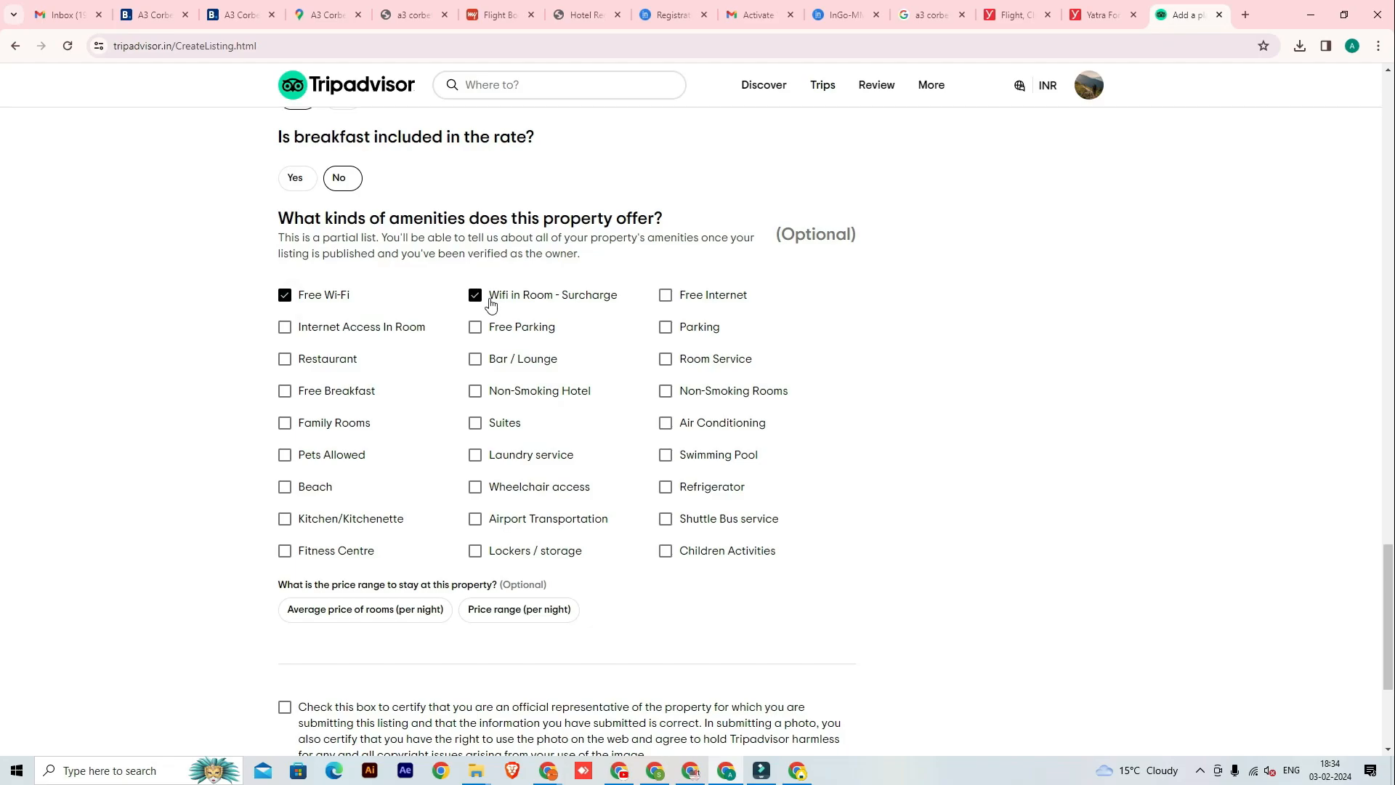
left_click(485, 299)
left_click(666, 326)
left_click(667, 296)
left_click(476, 327)
left_click(357, 332)
left_click(340, 366)
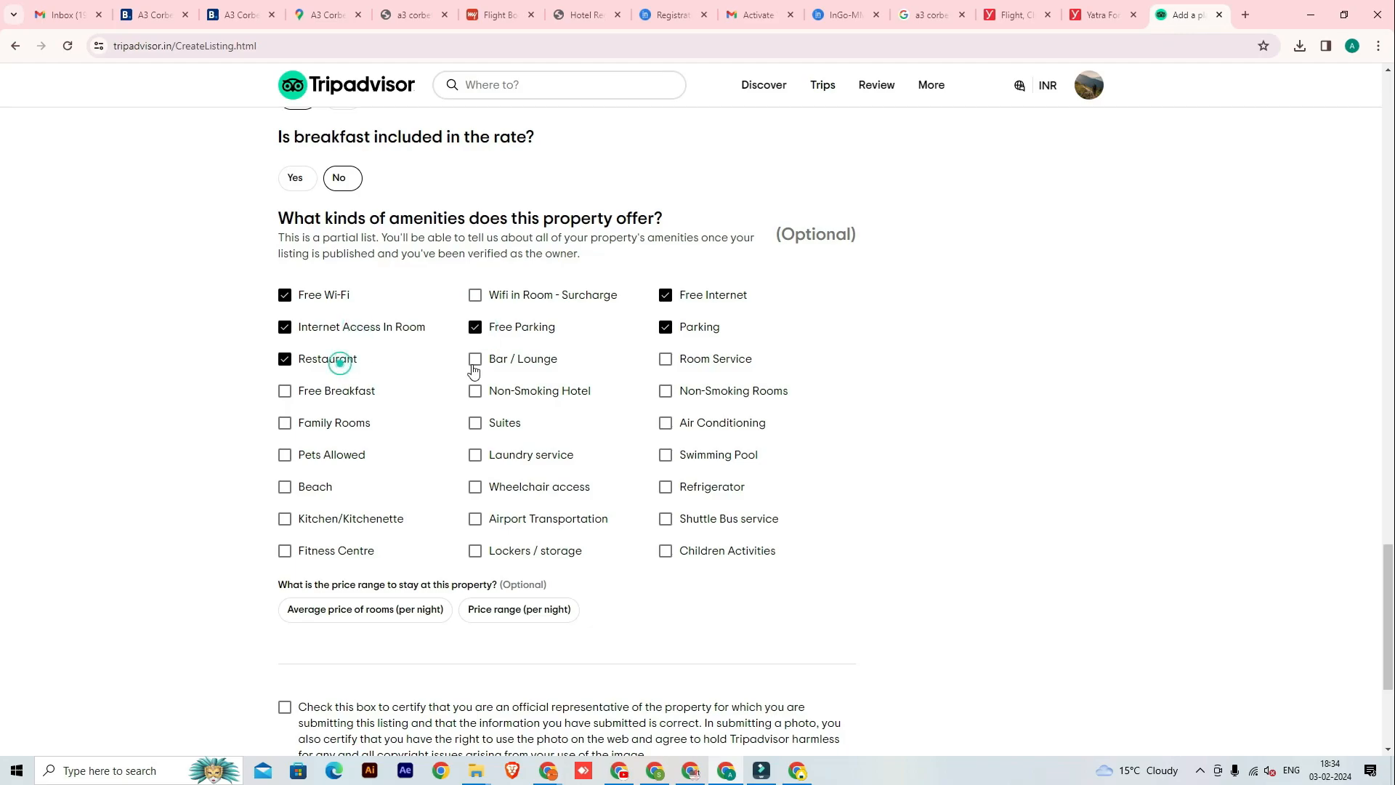
- Add Room Service, Non-Smoking Hotel, Family Rooms, Air Conditioning and Children Activities to the selected amenities
left_click(684, 369)
left_click(475, 391)
left_click(285, 423)
left_click(665, 422)
left_click(667, 551)
left_click(666, 551)
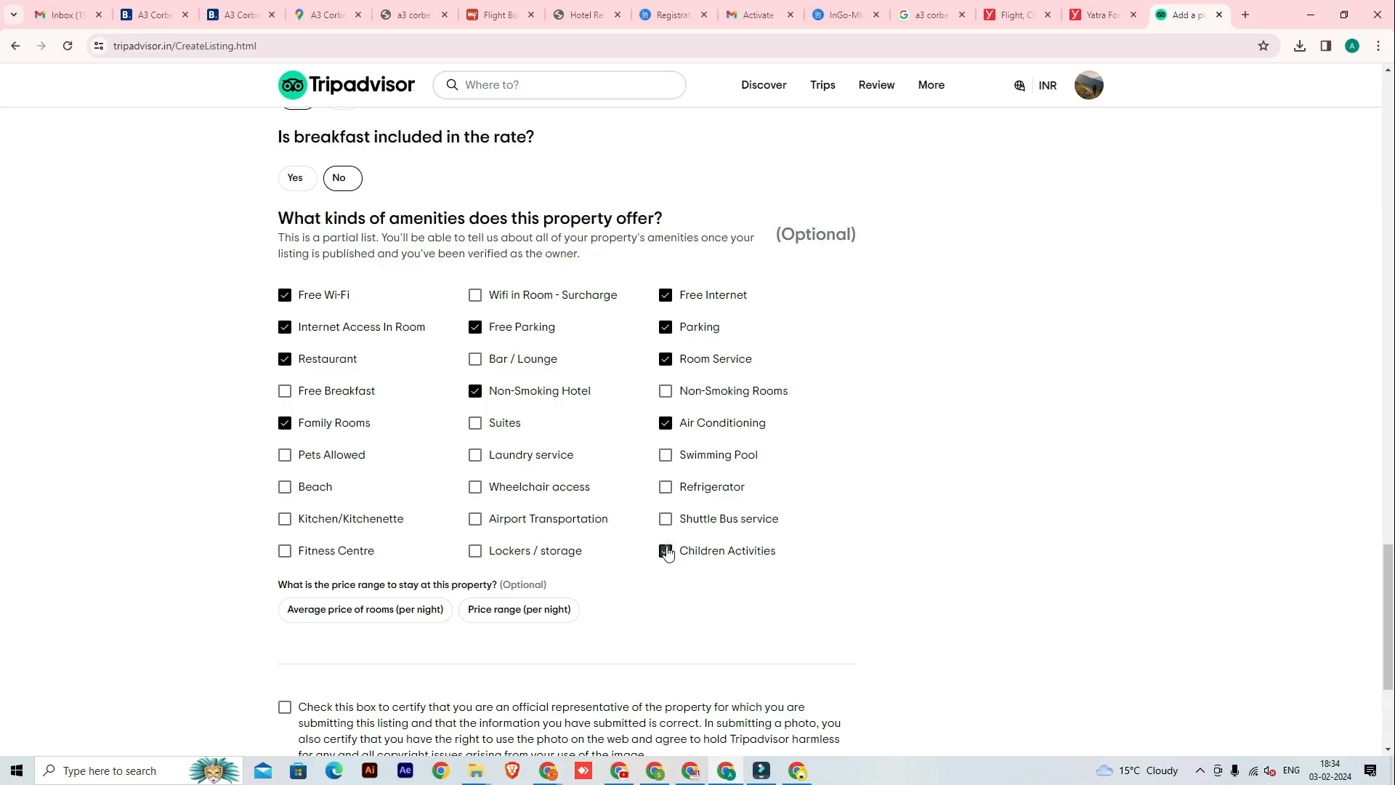
- Choose to give the average price of rooms per night and set its currency to INR Indian Rupees
scroll(664, 549, "down", 2)
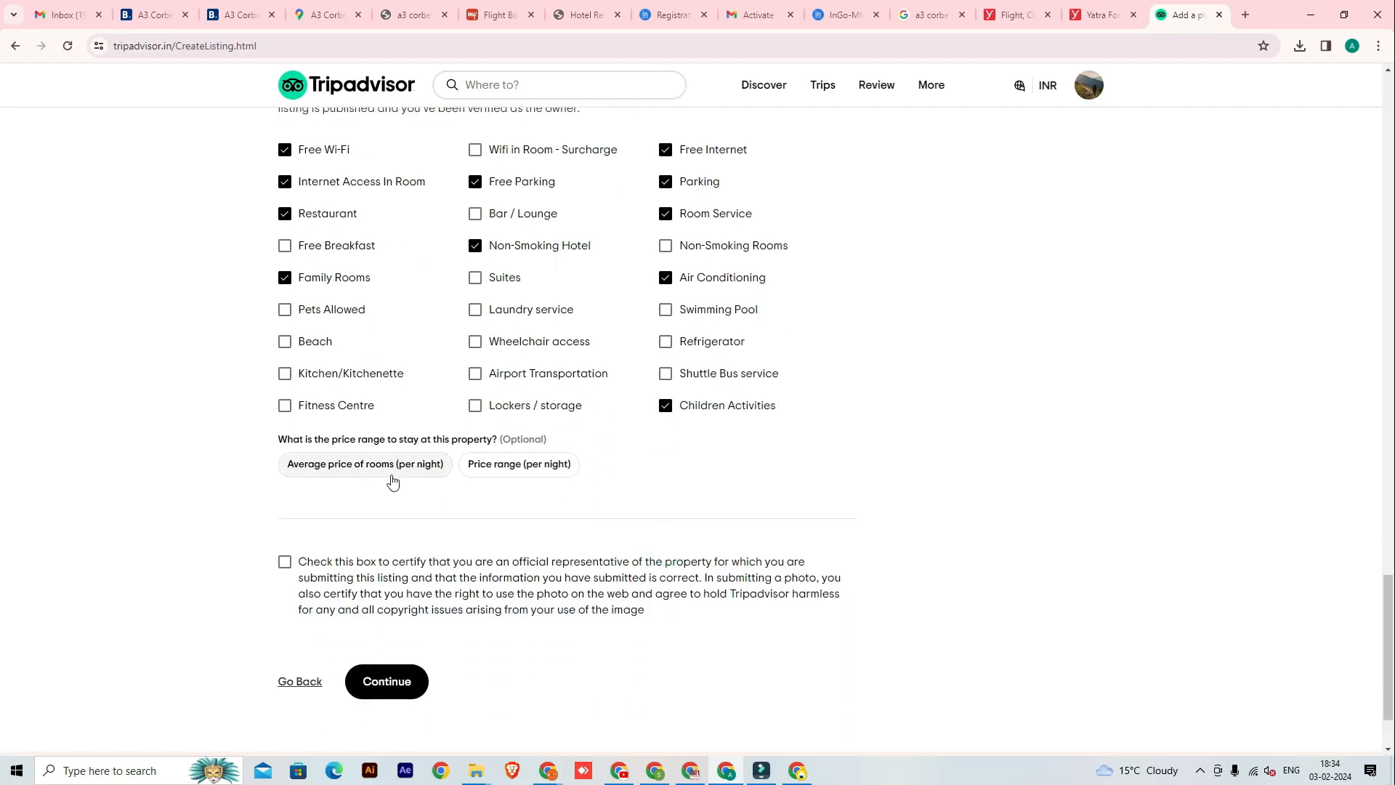
left_click(372, 502)
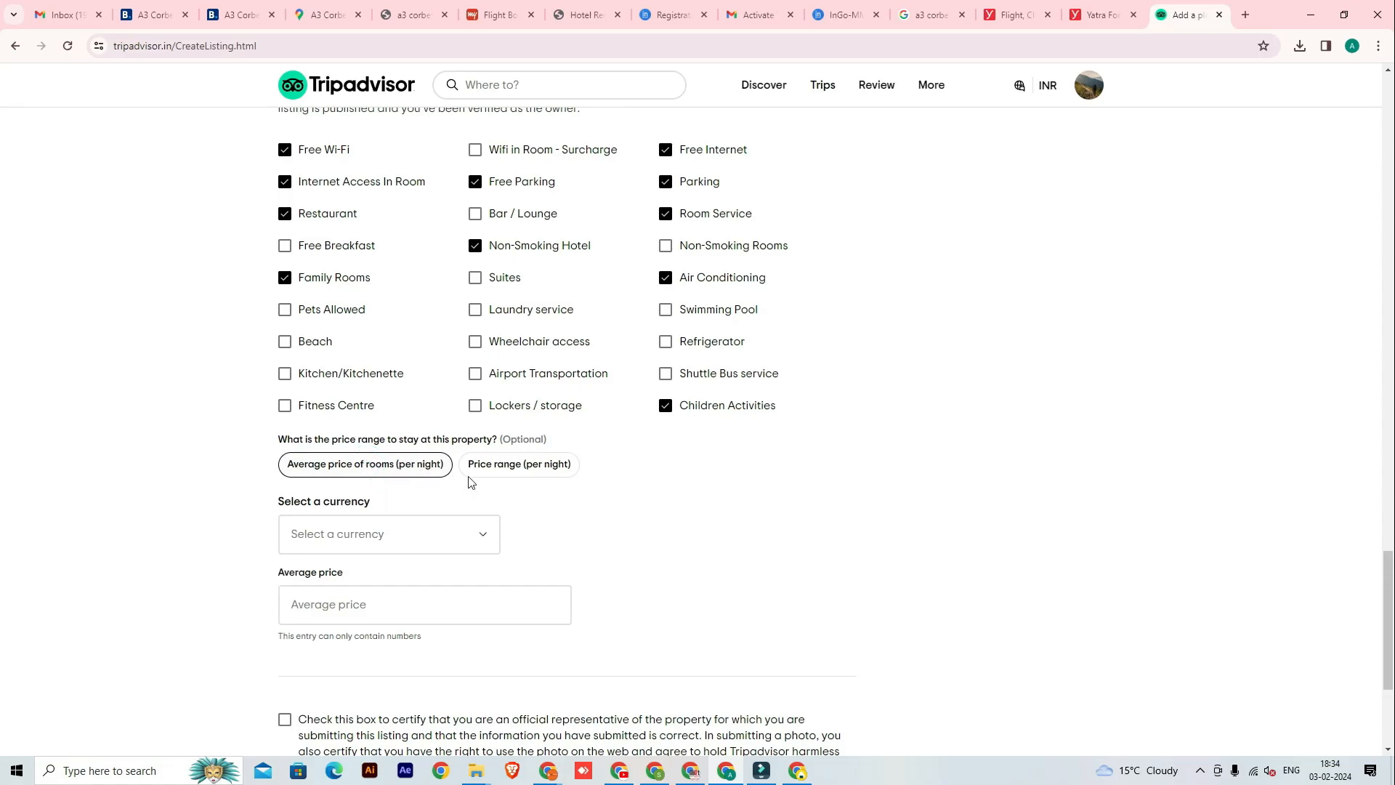
scroll(465, 472, "down", 1)
left_click(453, 460)
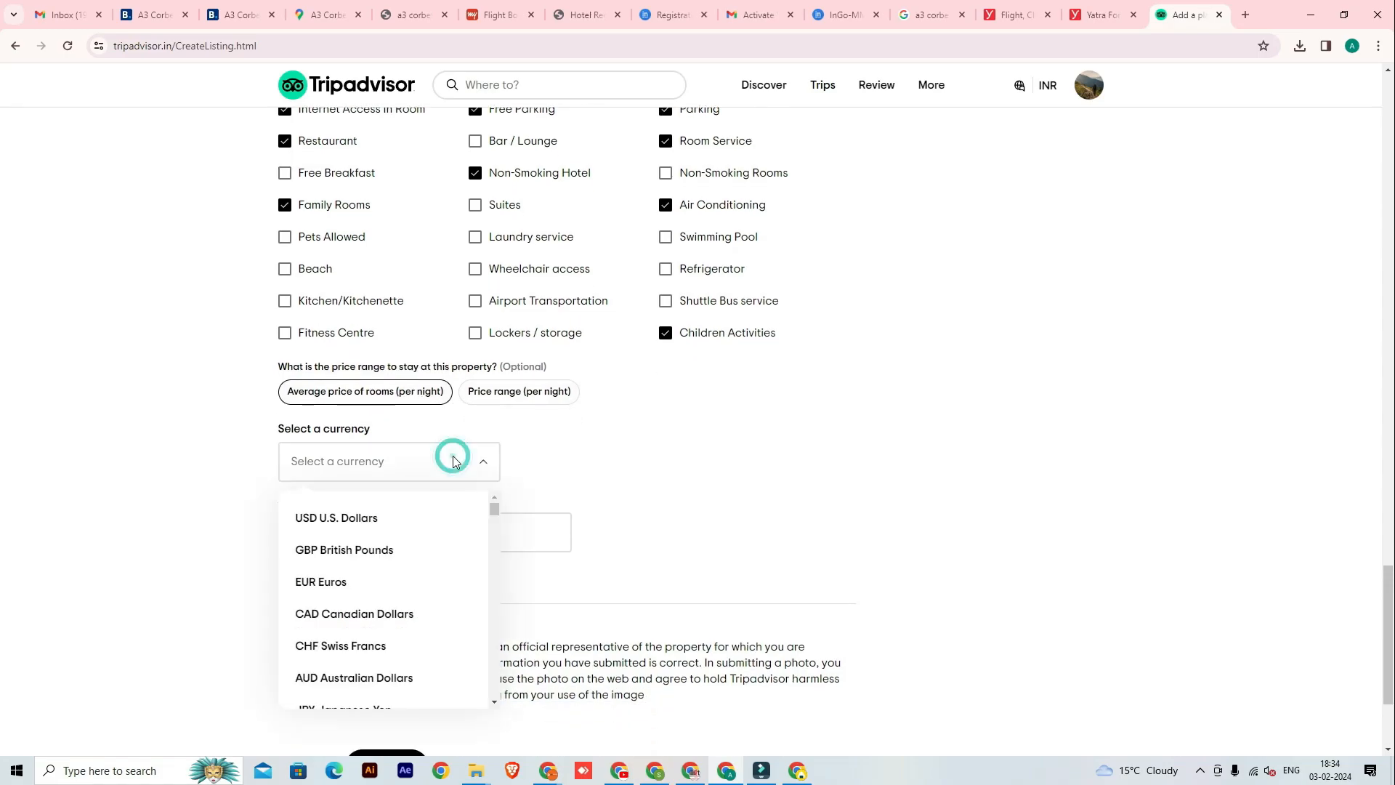
scroll(399, 508, "down", 4)
left_click(372, 460)
scroll(375, 588, "down", 4)
scroll(375, 598, "up", 4)
scroll(375, 597, "down", 2)
left_click(368, 628)
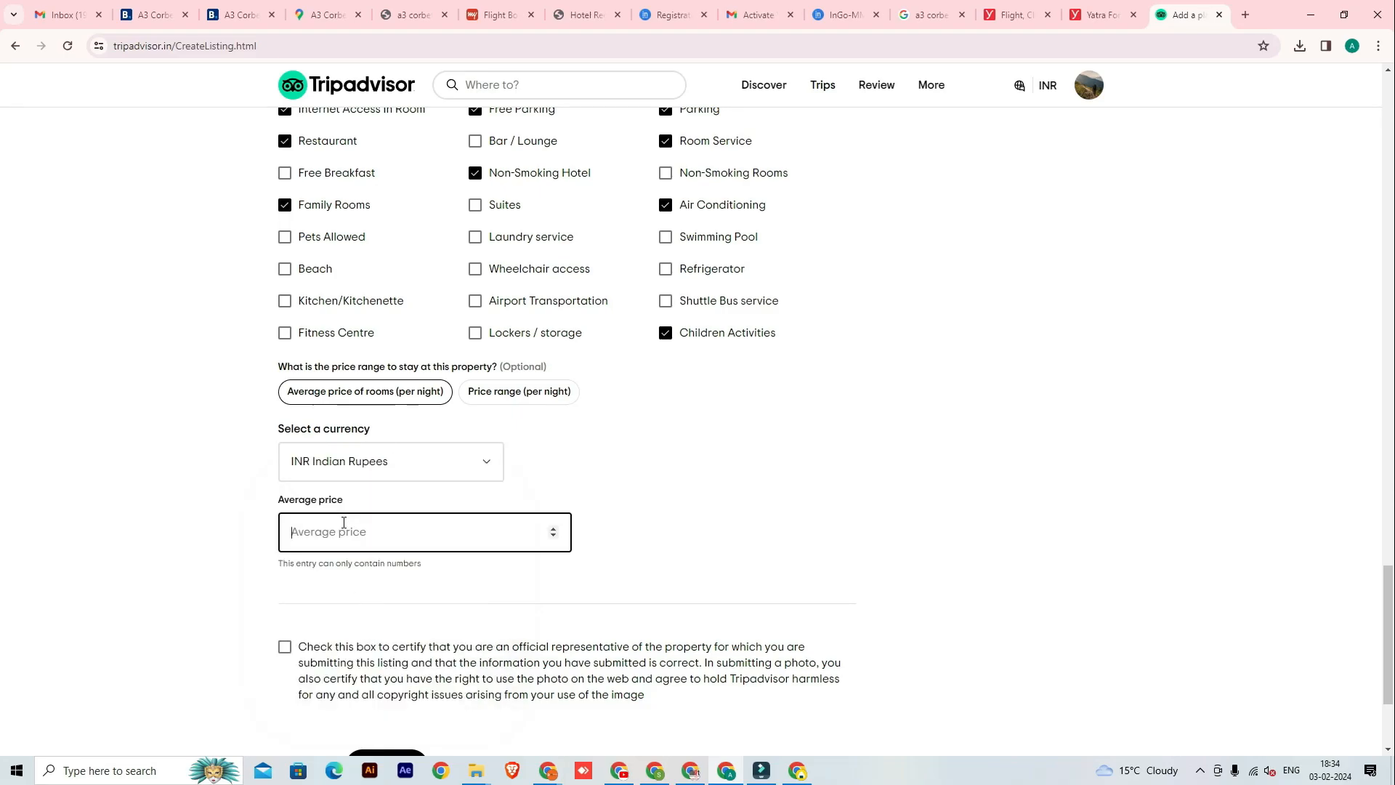
- Enter 2000 as the average room price per night
left_click(344, 522)
type("2000")
left_click(214, 549)
- Certify being an official representative of the property and continue past the details form
scroll(320, 581, "down", 1)
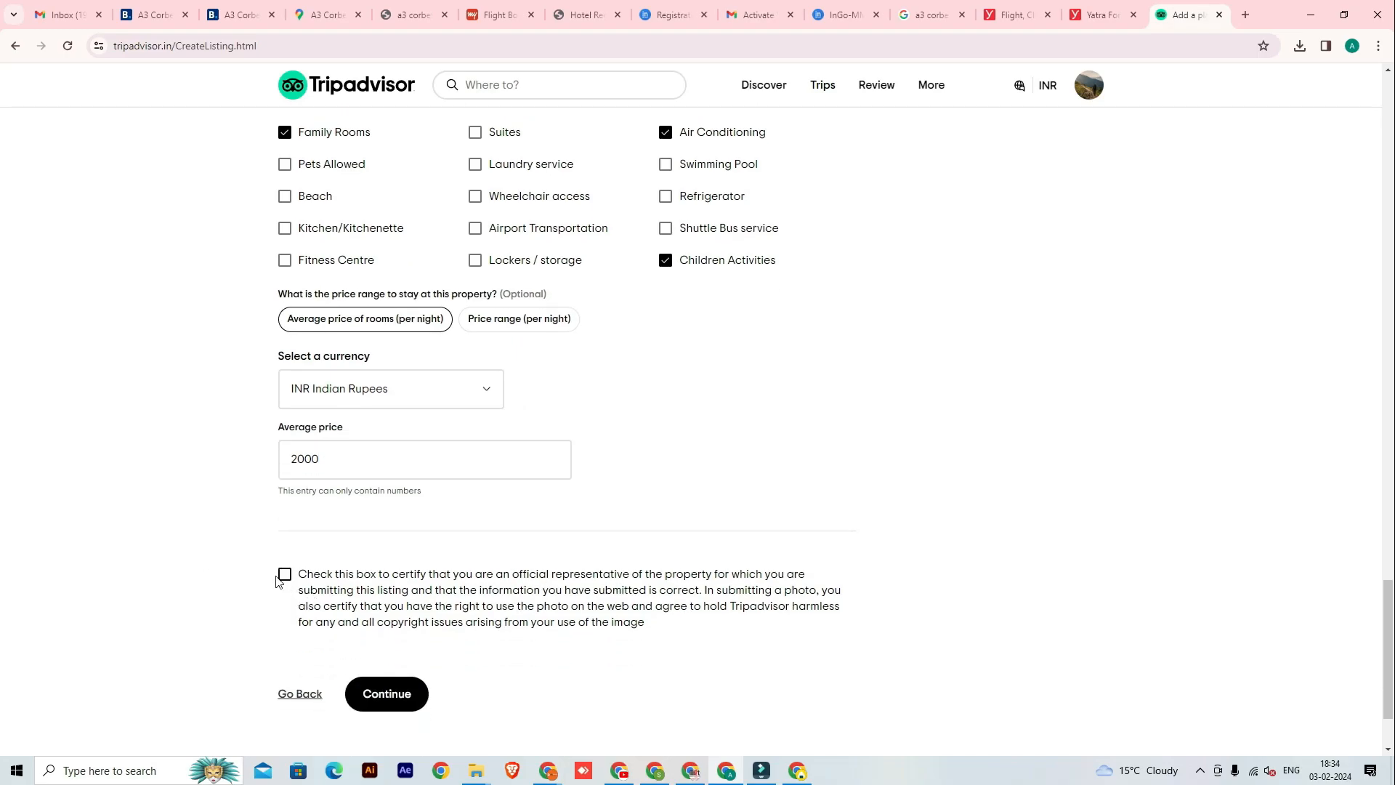
left_click(284, 574)
scroll(236, 555, "up", 5)
scroll(237, 554, "down", 6)
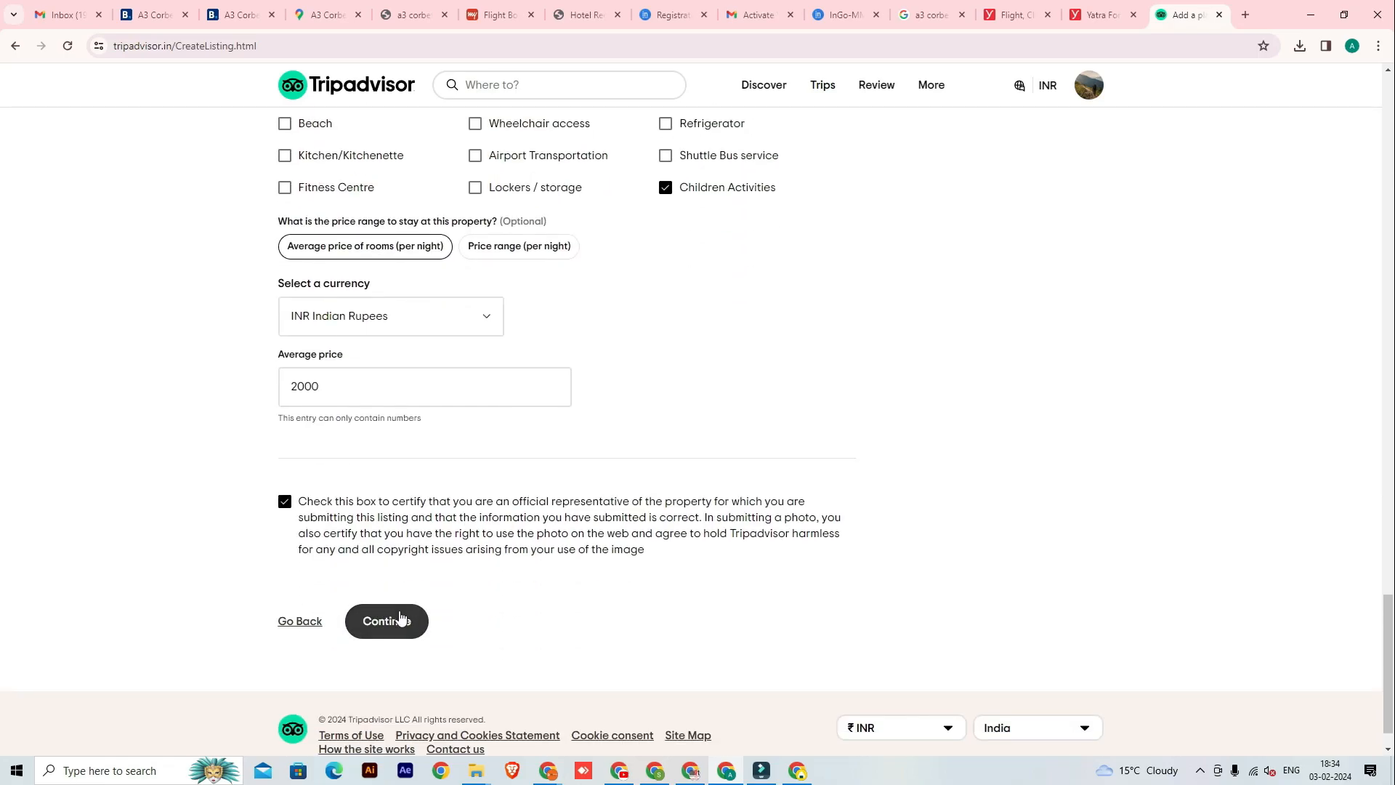
left_click(399, 618)
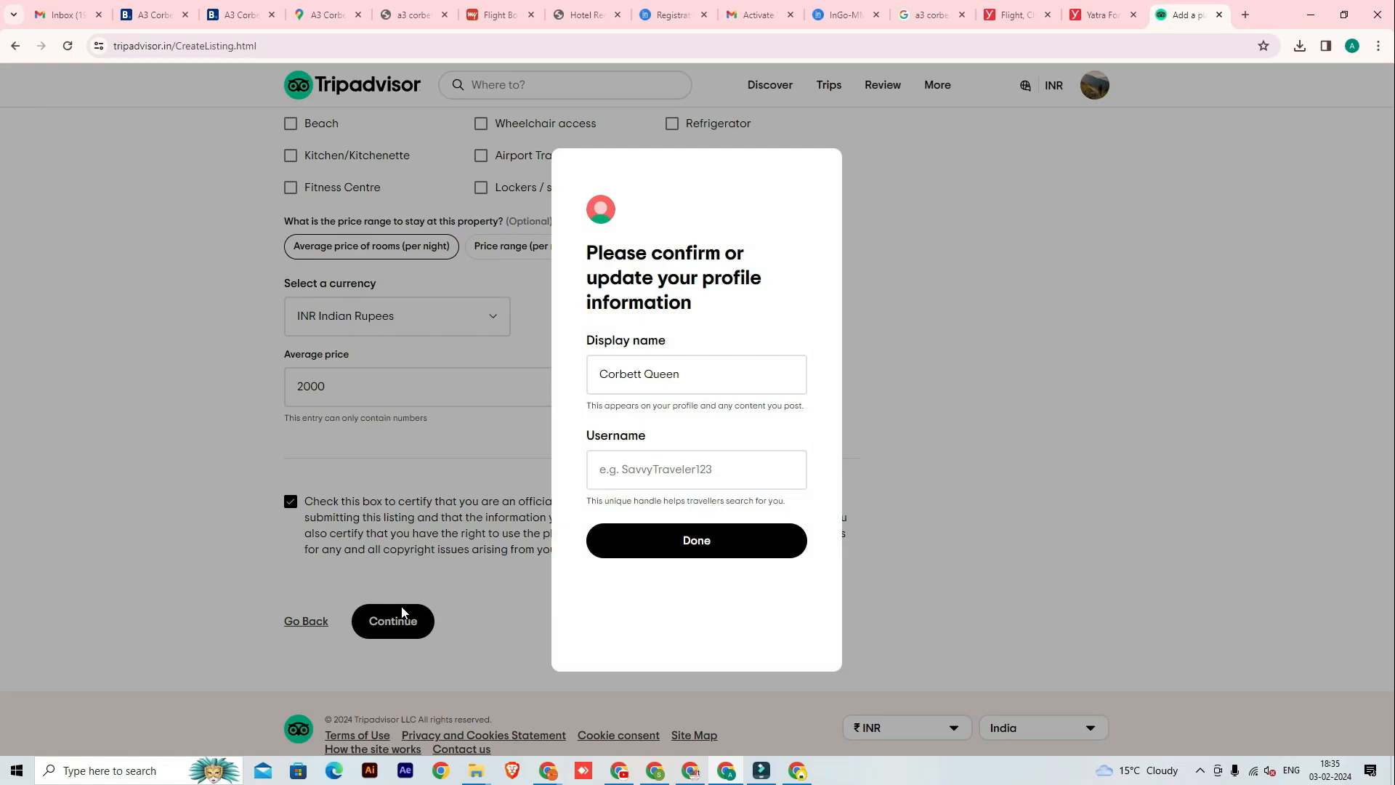
- Change the profile's display name to A3 Corbett Queen, enter a username and save the profile information
left_click(689, 380)
left_click(600, 380)
type("A3")
left_click(676, 469)
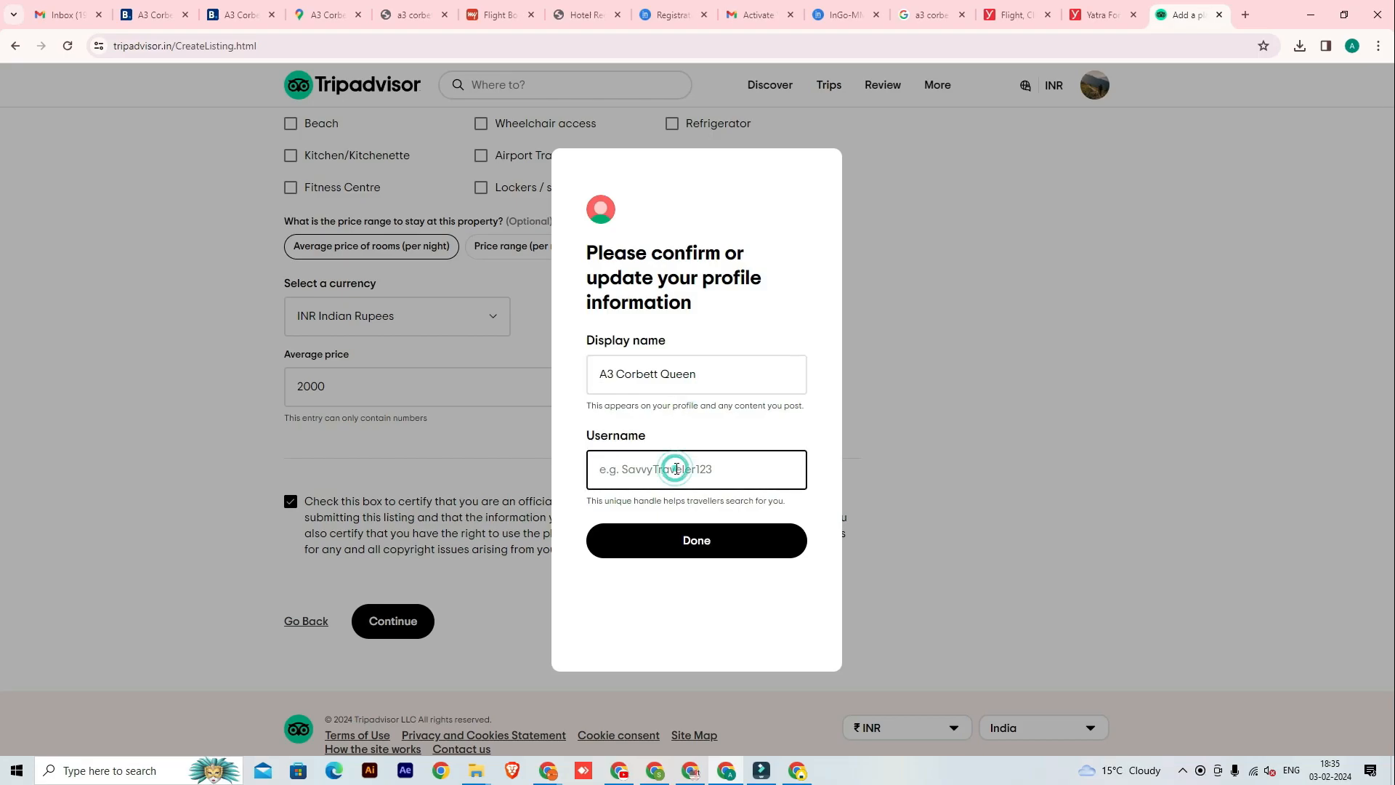
type("a3")
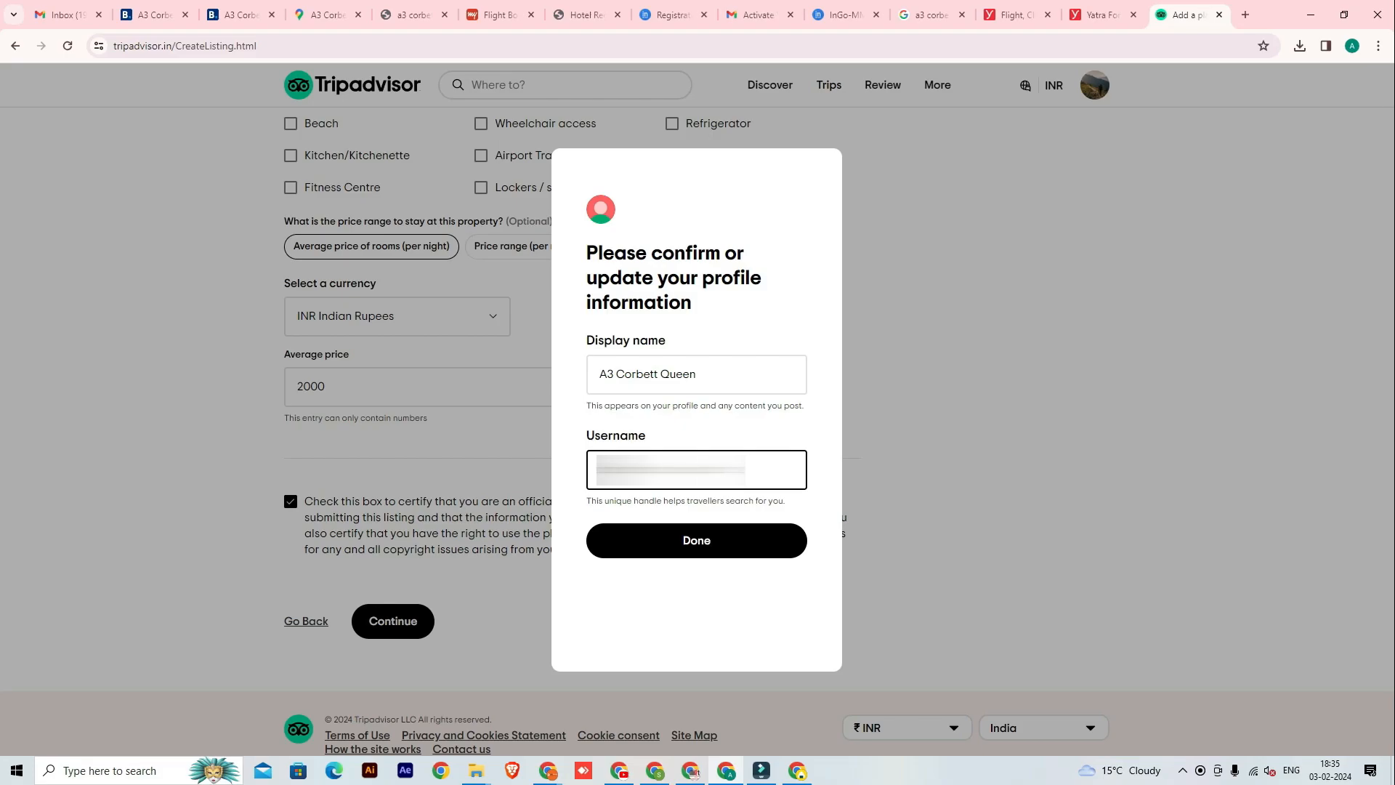
left_click(771, 429)
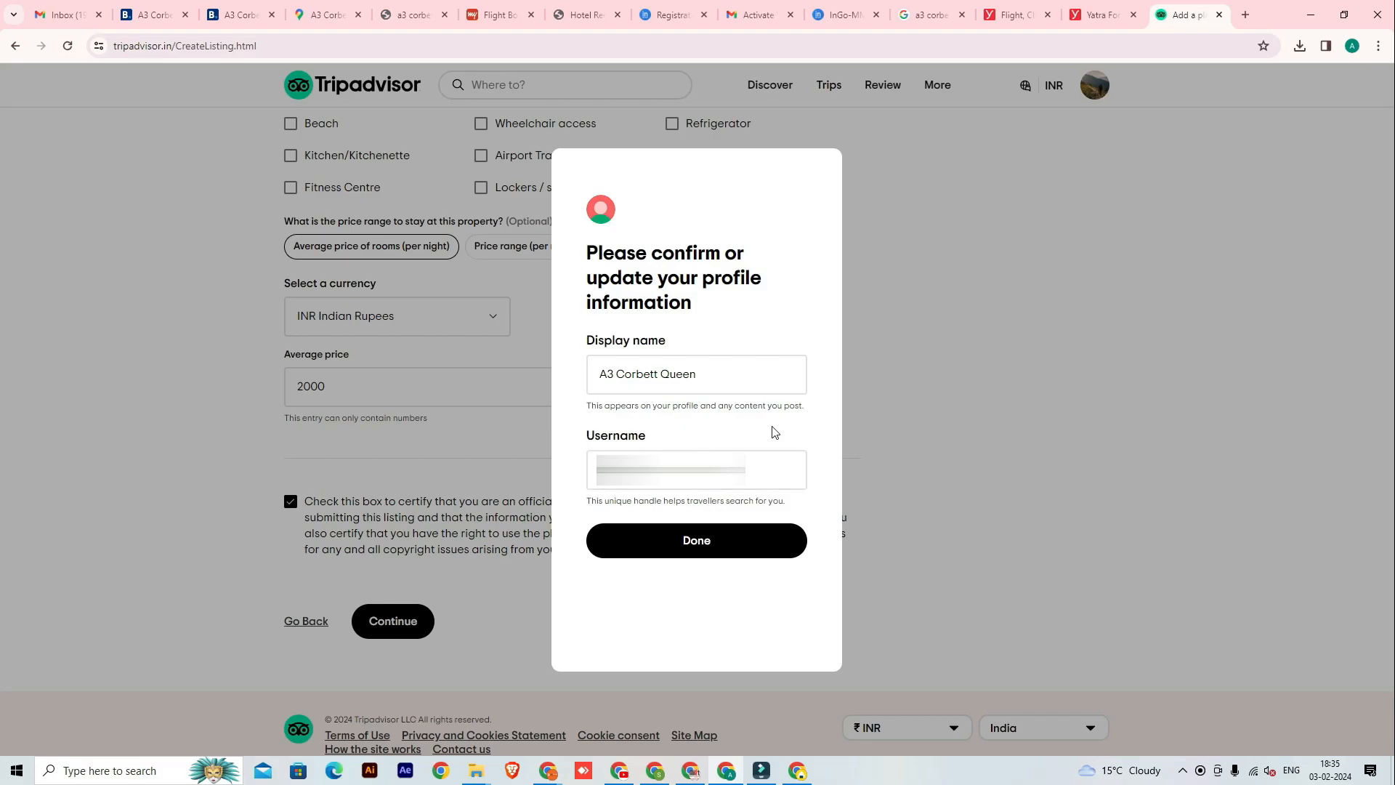
left_click(715, 552)
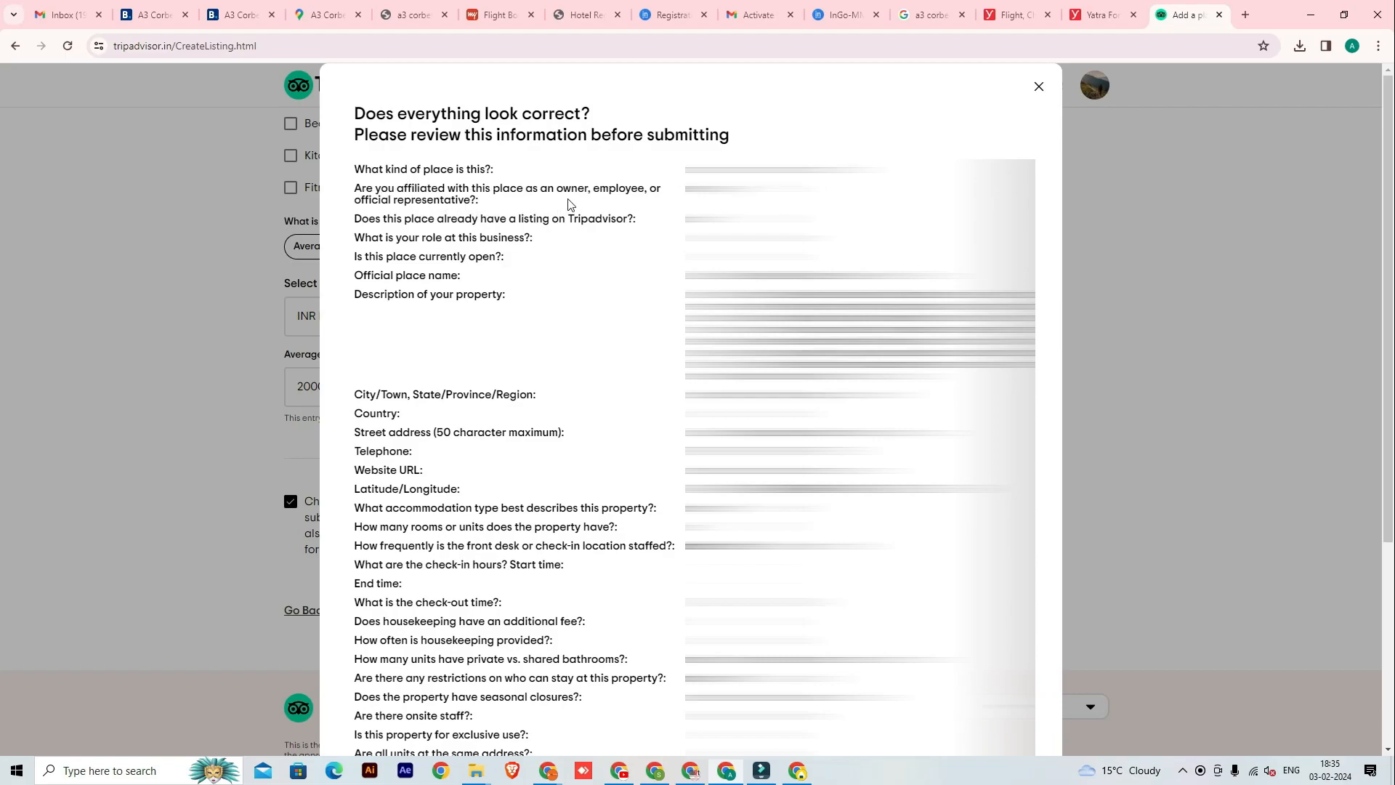
- Review the full listing summary and confirm it for submission
scroll(568, 205, "down", 4)
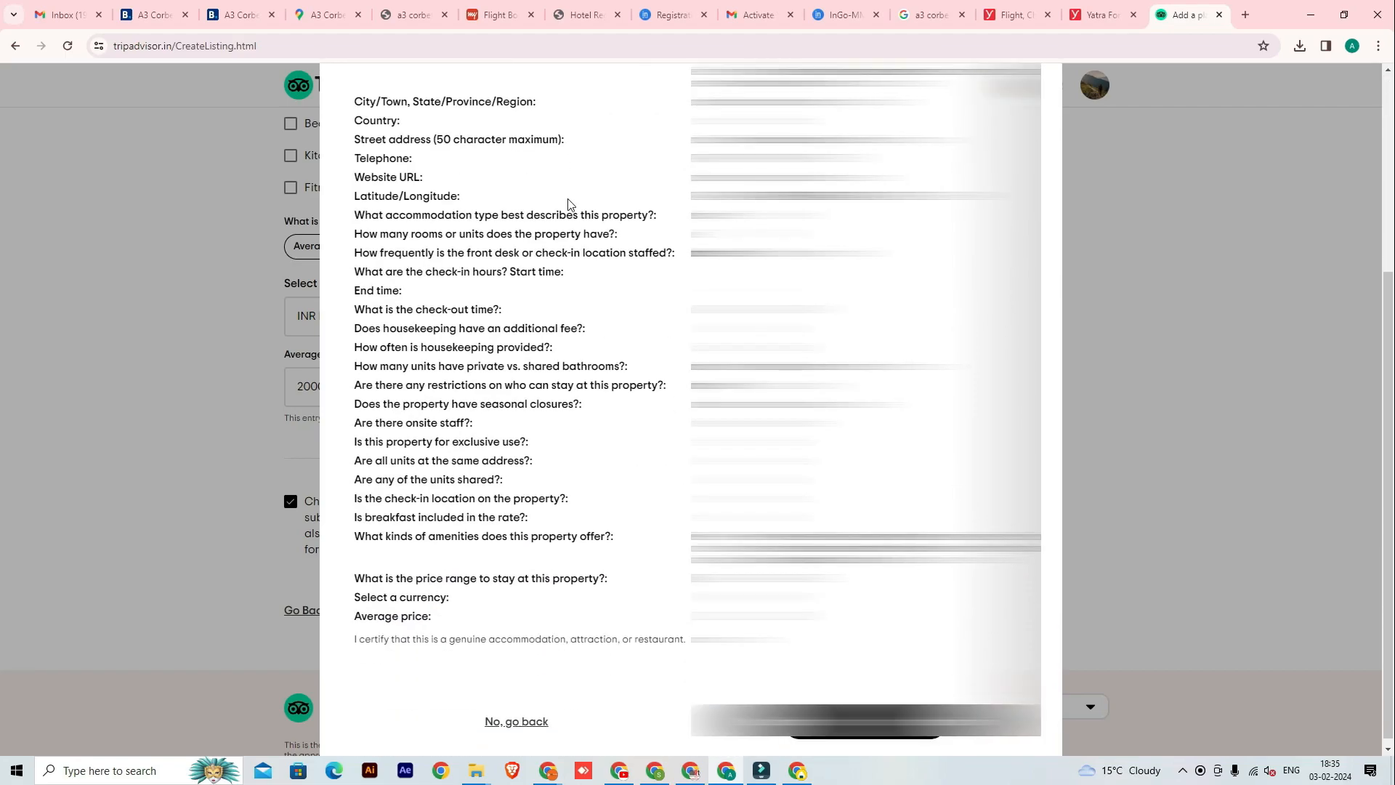
scroll(568, 205, "up", 4)
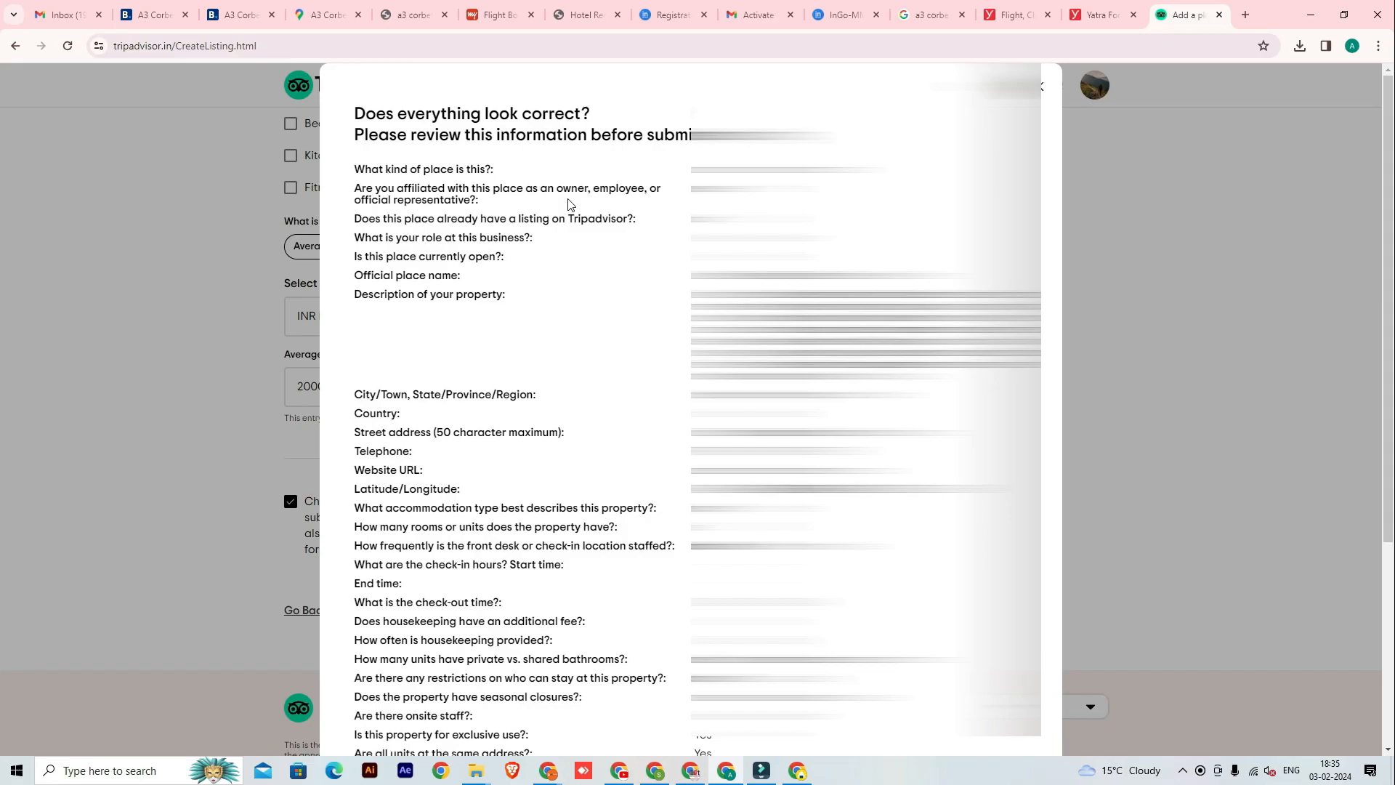
scroll(568, 204, "down", 4)
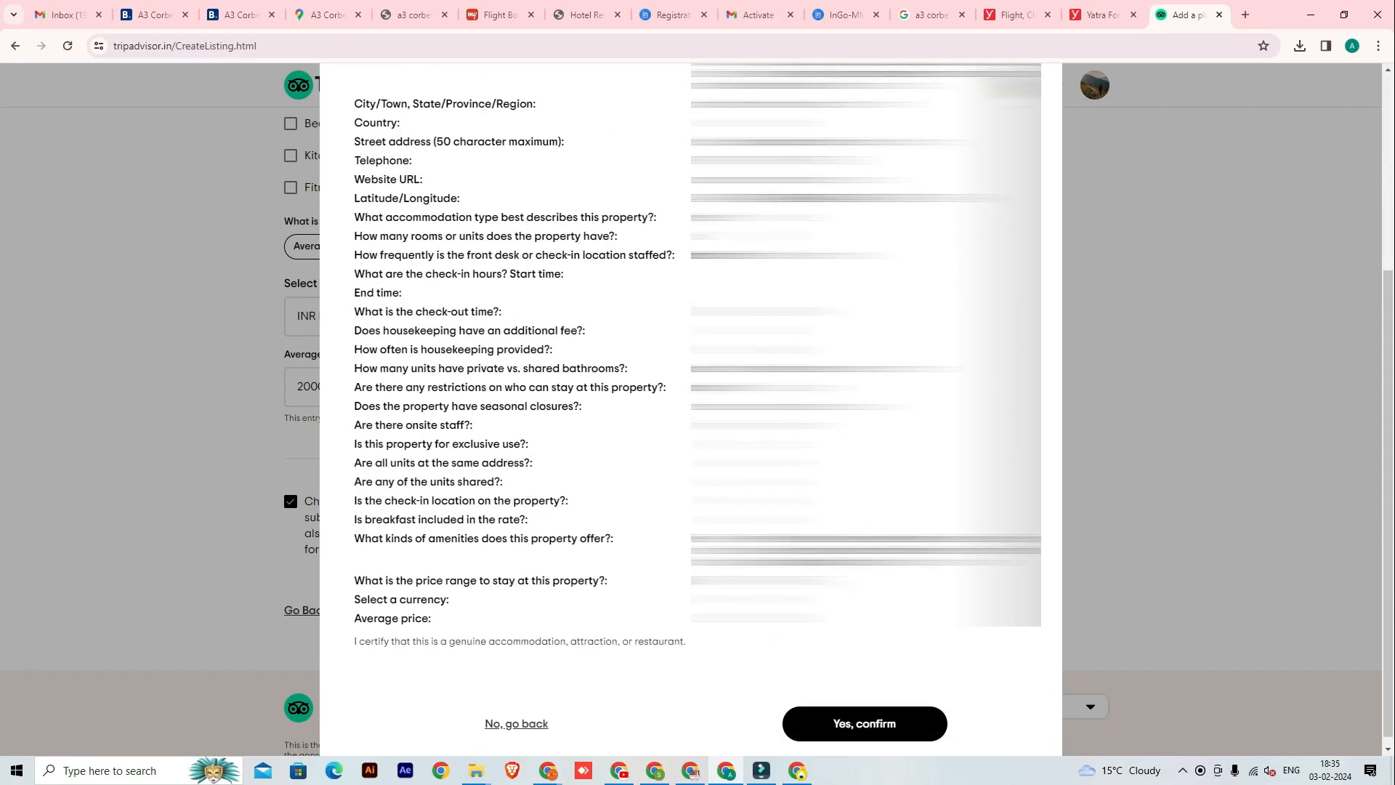
left_click(857, 723)
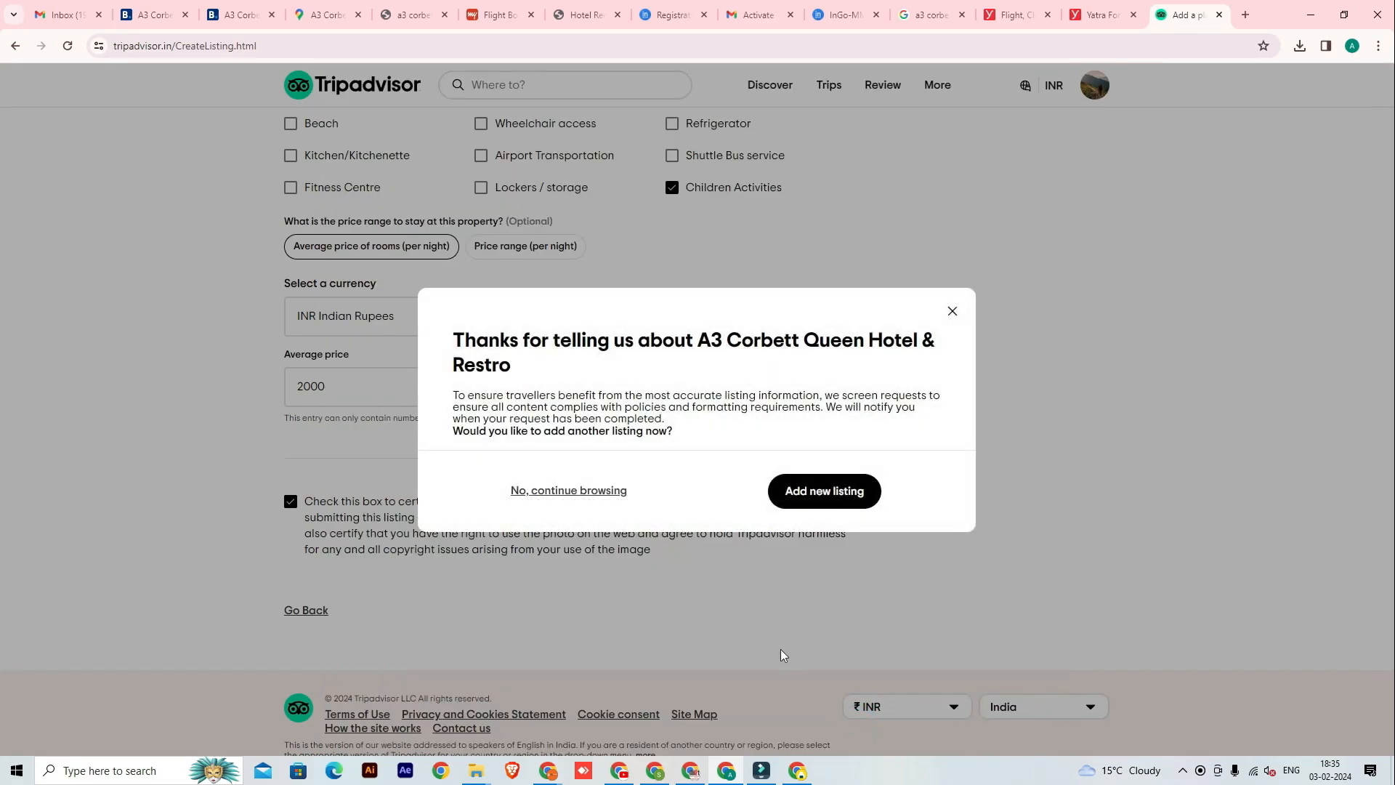